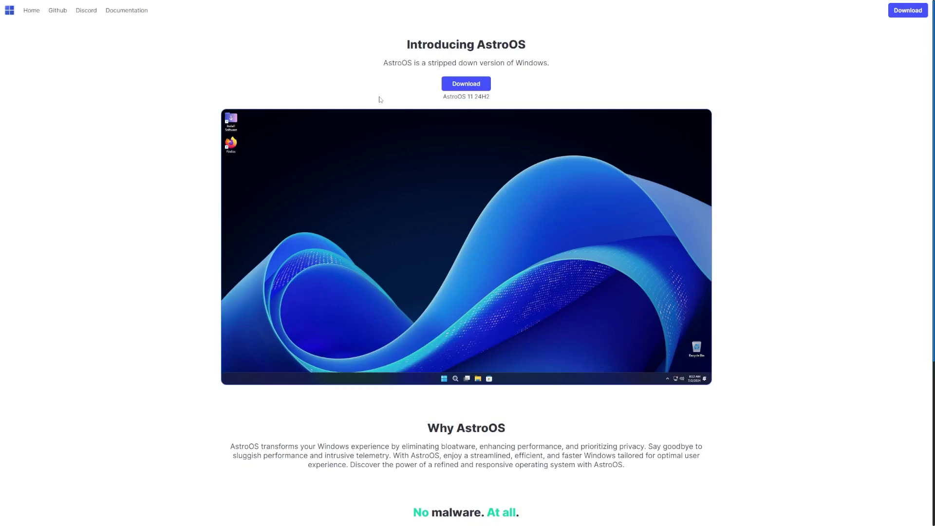
- Read the AstroOS homepage, selecting the intro, Why AstroOS and antivirus-testing sentences
left_click_drag(401, 63, 478, 70)
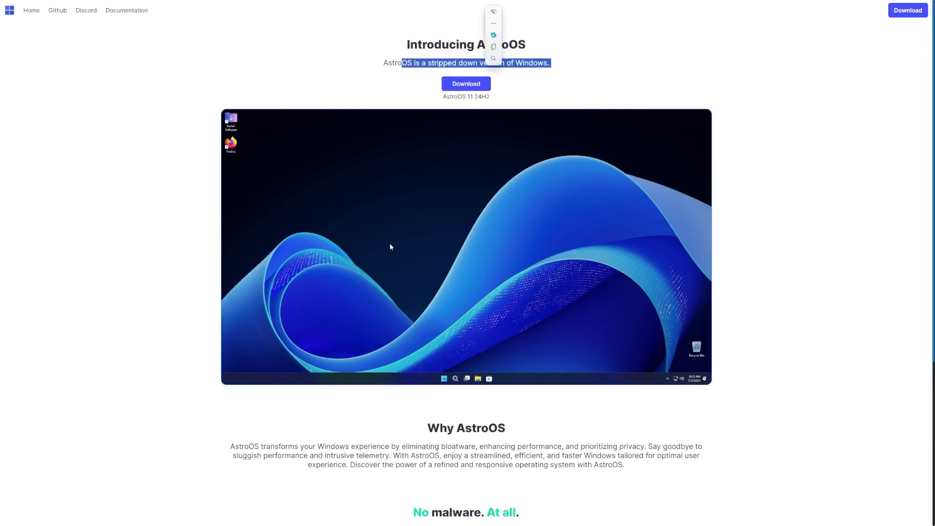
scroll(383, 258, "down", 3)
left_click_drag(294, 301, 532, 311)
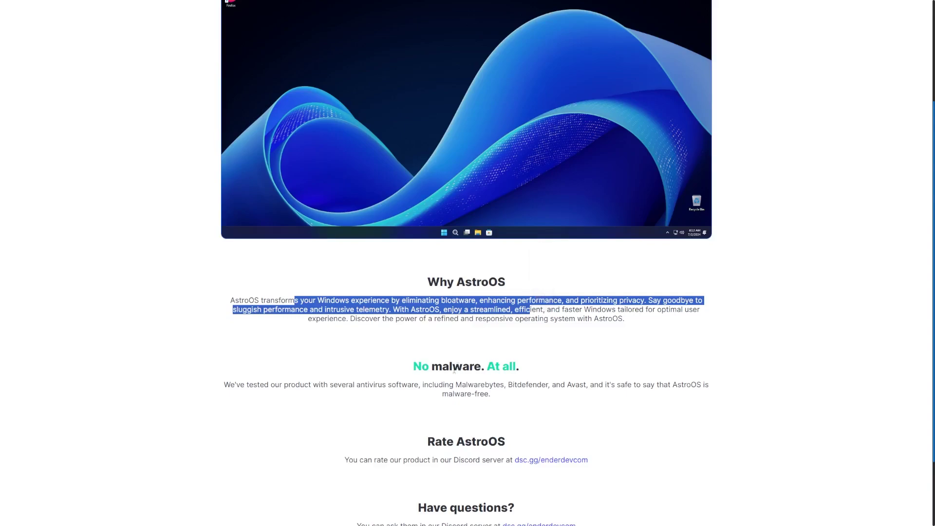
scroll(418, 422, "down", 2)
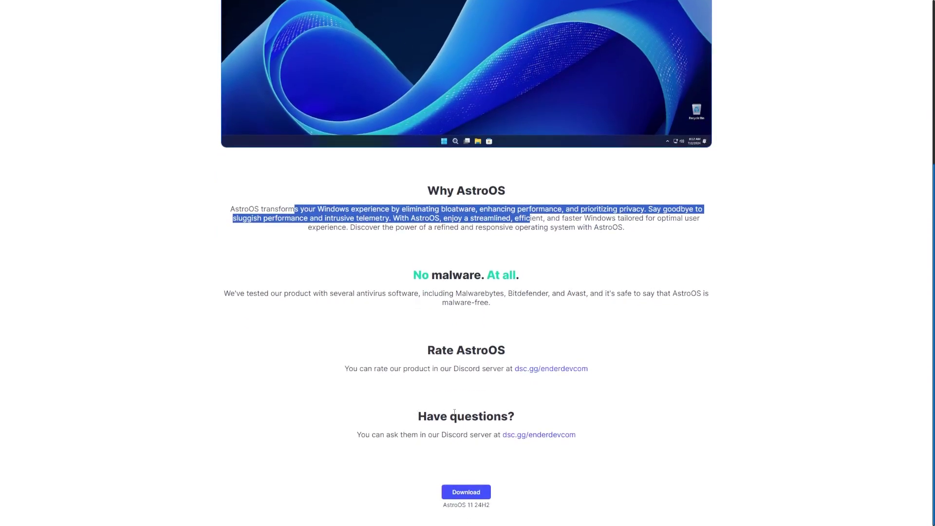
left_click_drag(474, 294, 537, 310)
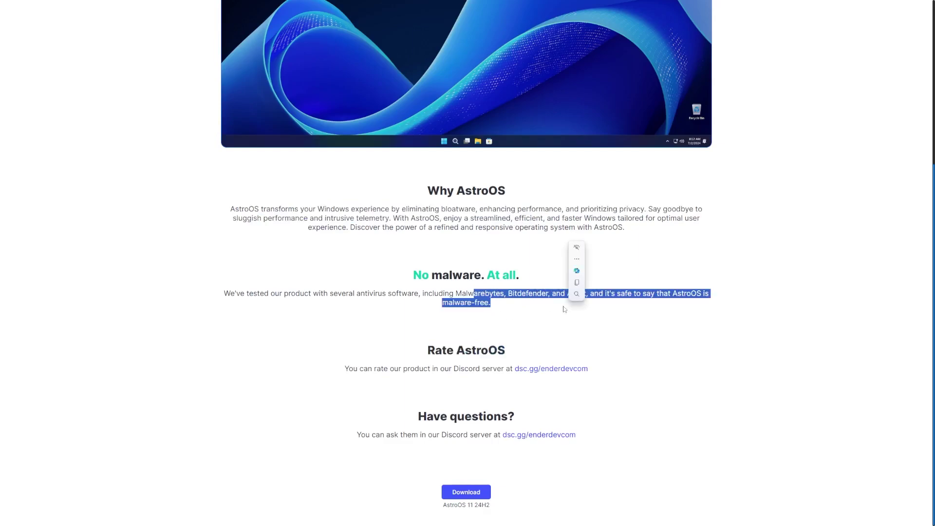
scroll(414, 348, "up", 5)
scroll(356, 351, "down", 5)
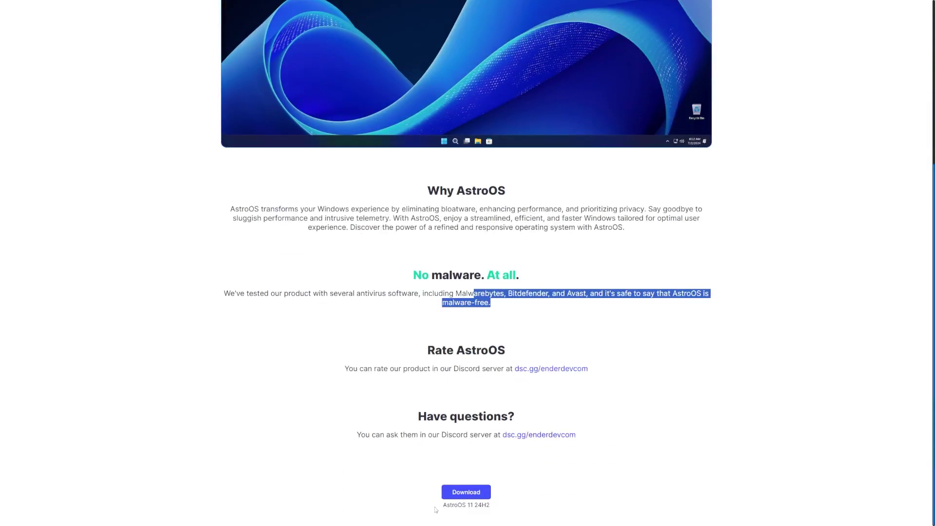
left_click_drag(434, 507, 504, 509)
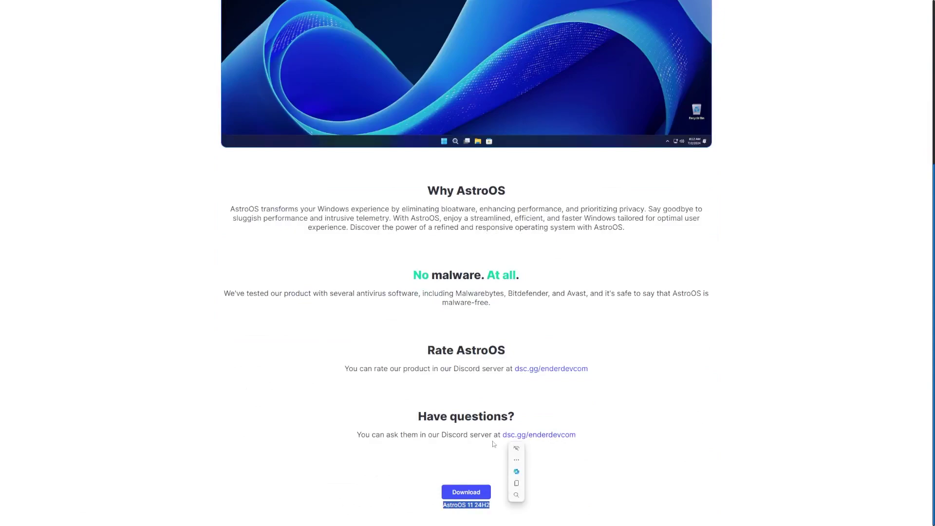
scroll(494, 445, "up", 5)
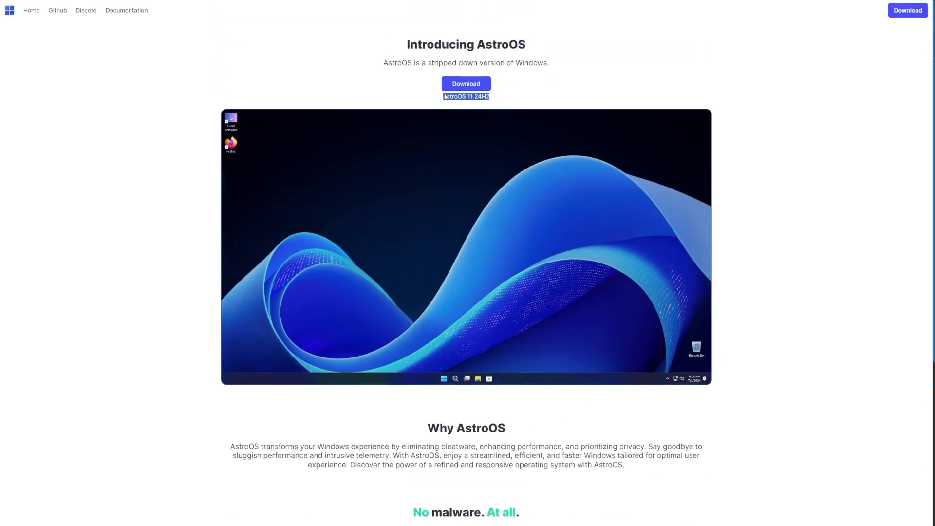
- Open the Installation Guide in the AstroOS documentation, then go back
left_click(138, 11)
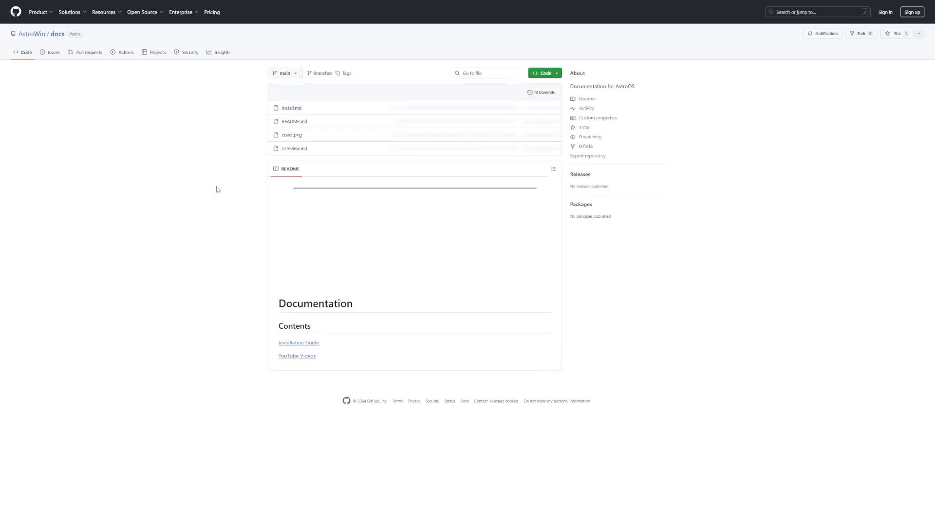
left_click(306, 342)
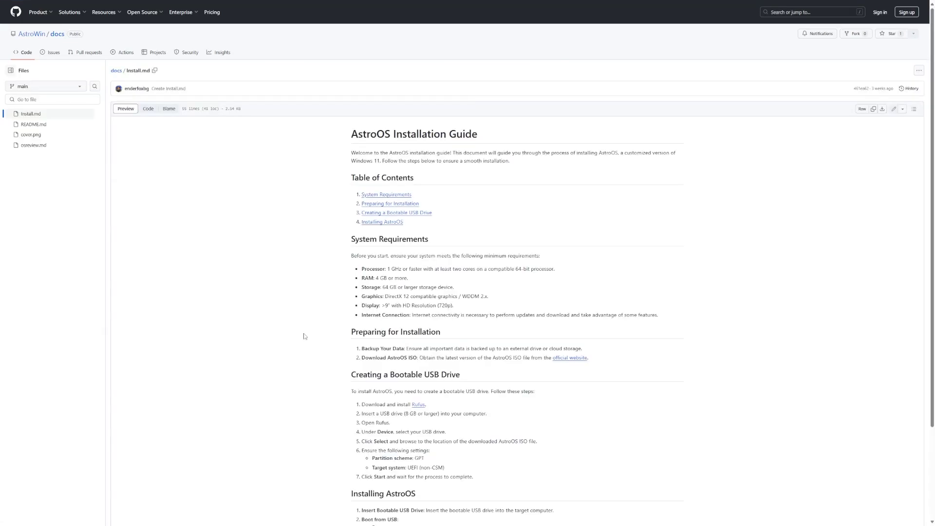
scroll(305, 340, "down", 3)
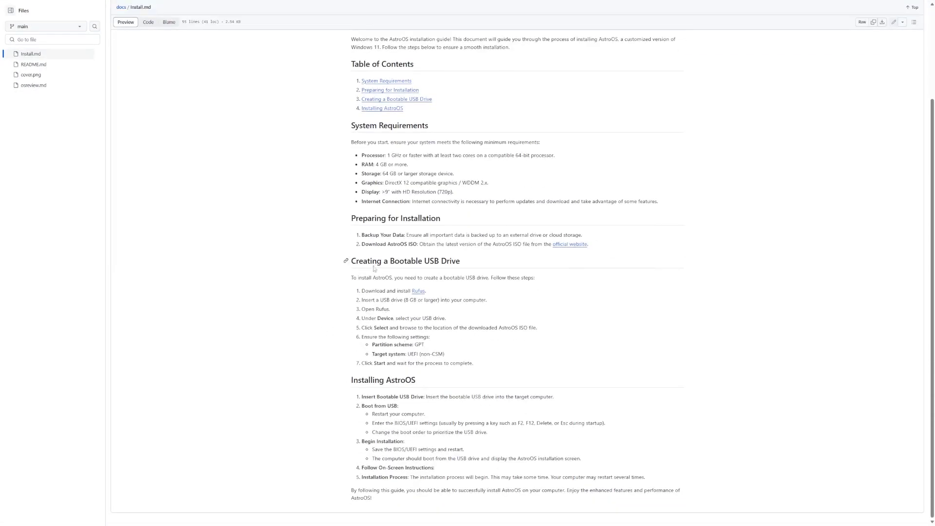
key("alt+Left")
key("alt+Left")
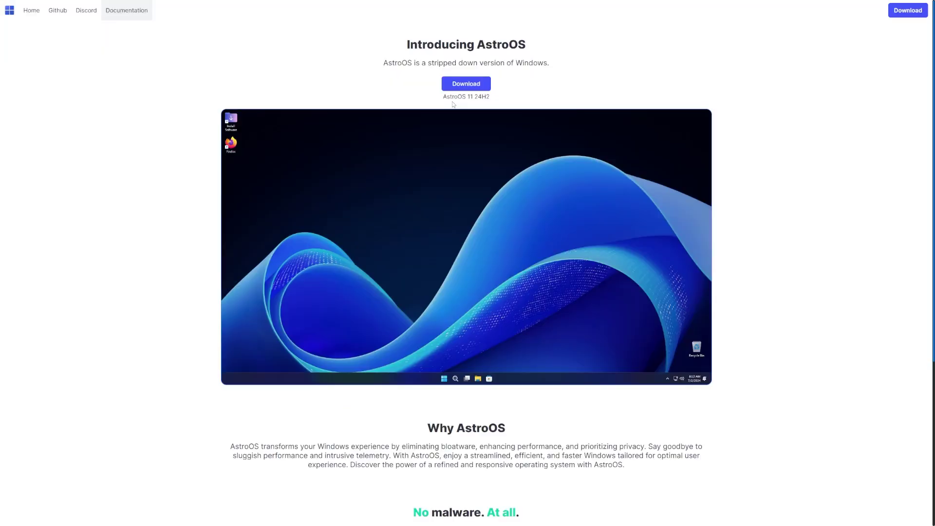
- View all repositories of the AstroOS GitHub organization, then close that tab
left_click(54, 11)
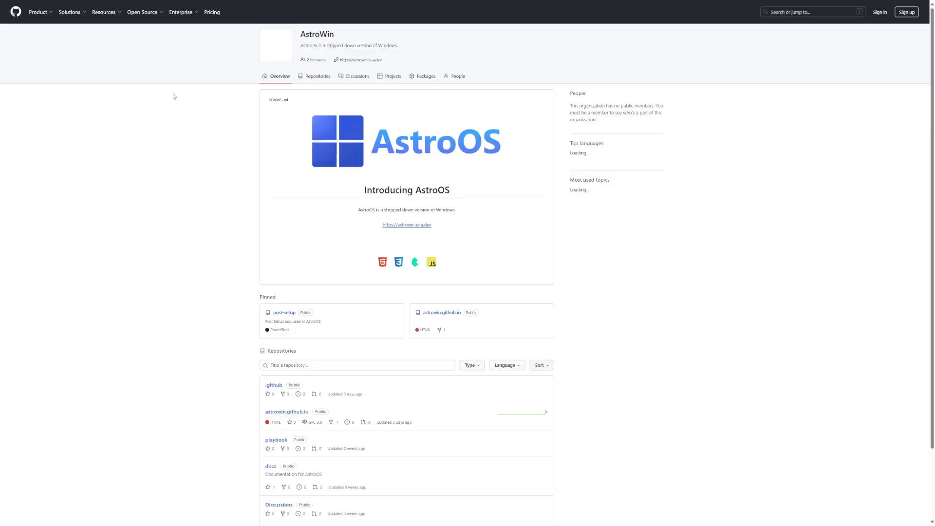
scroll(241, 304, "down", 3)
scroll(244, 310, "up", 3)
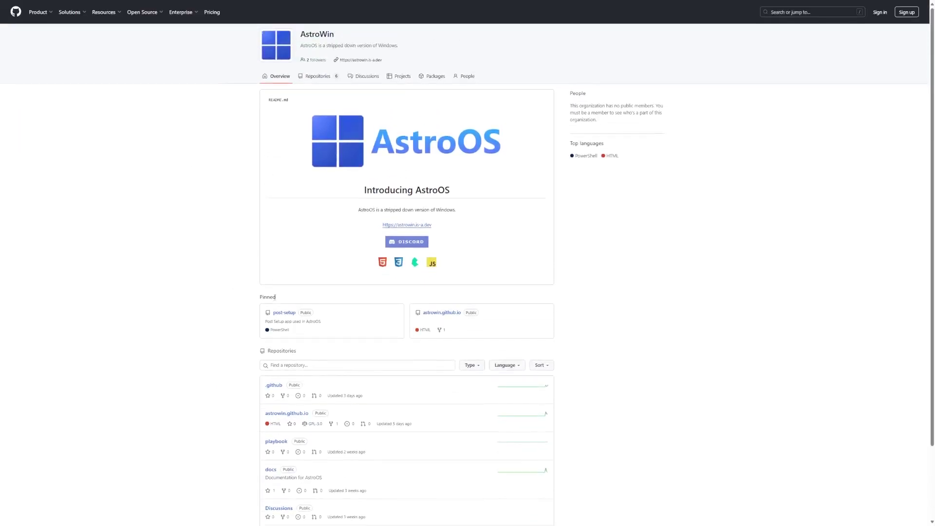
left_click(329, 76)
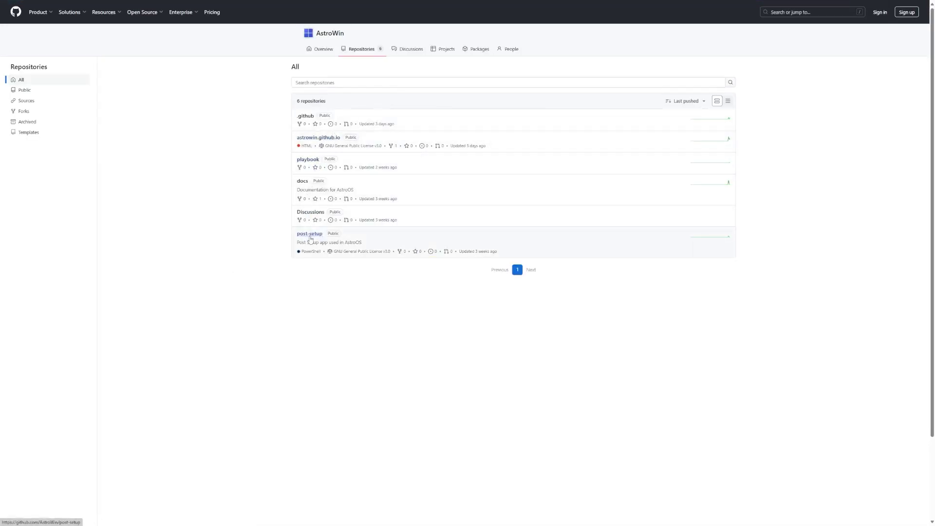
key("ctrl+w")
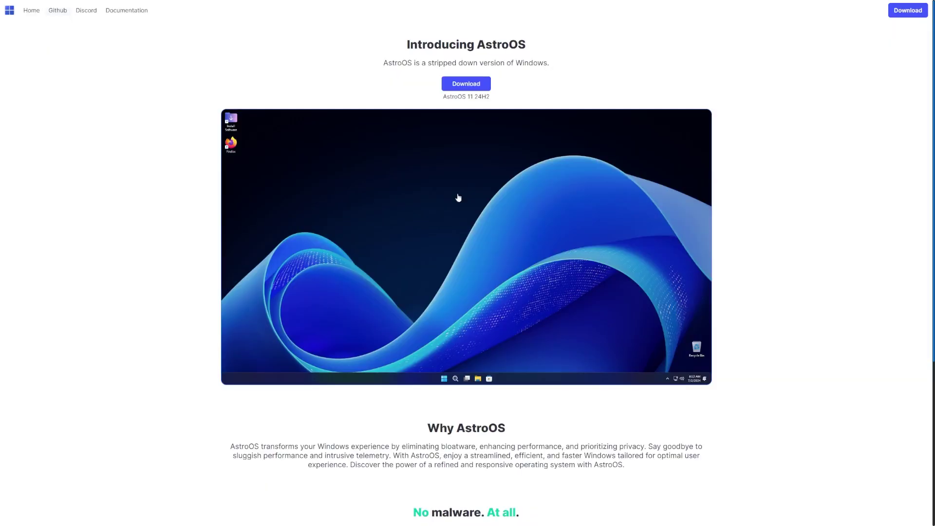
- Follow the AstroOS Discord link and select its 'Have questions' line
left_click(85, 15)
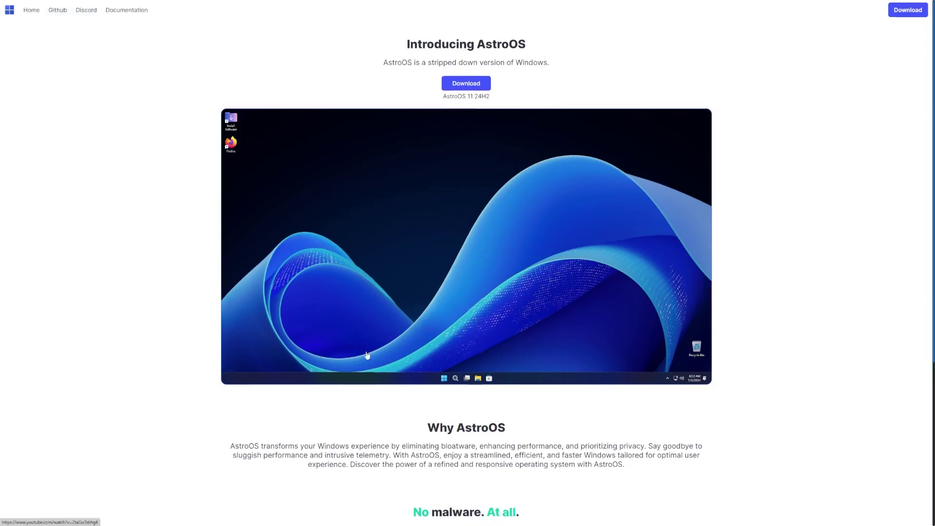
scroll(519, 488, "down", 5)
left_click_drag(638, 438, 587, 387)
left_click(594, 411)
scroll(517, 291, "up", 5)
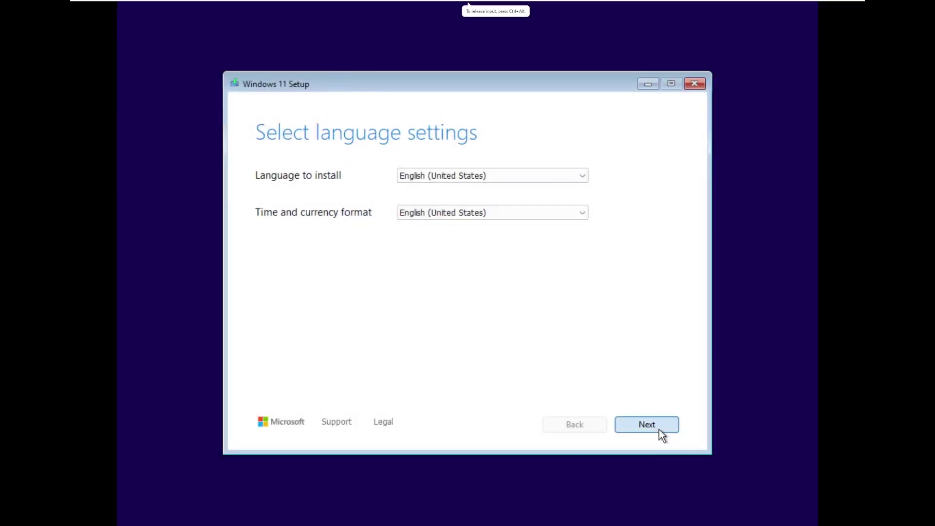
- Keep English (United States), accept the license, and install to the unallocated 60 GB Disk 0
left_click(659, 428)
left_click(642, 422)
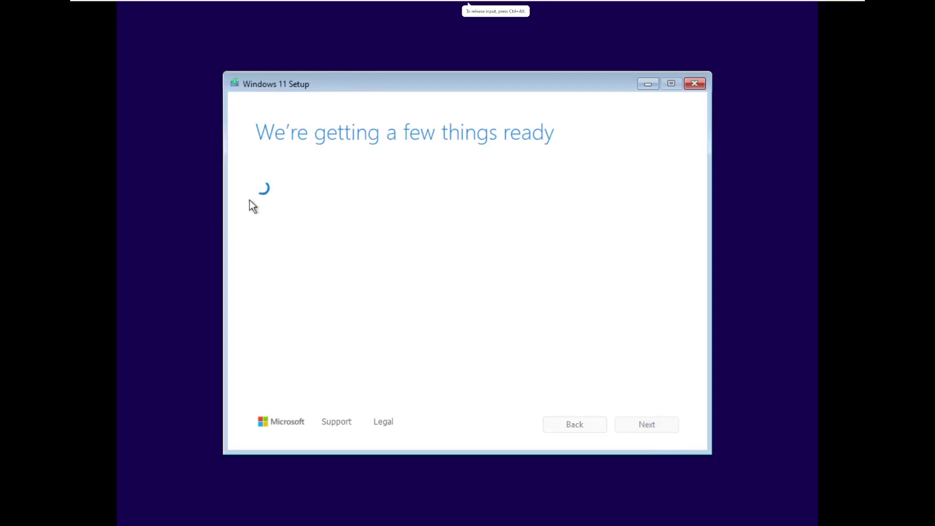
left_click(621, 420)
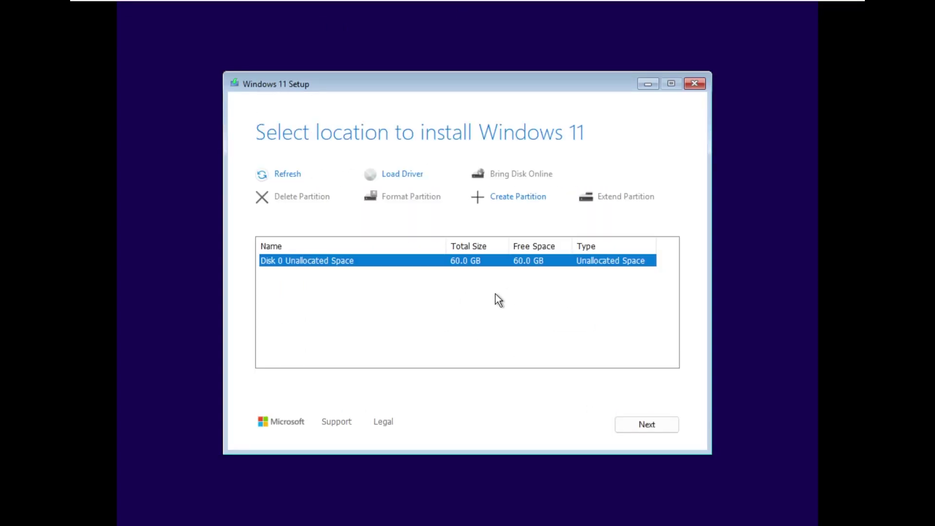
left_click(646, 425)
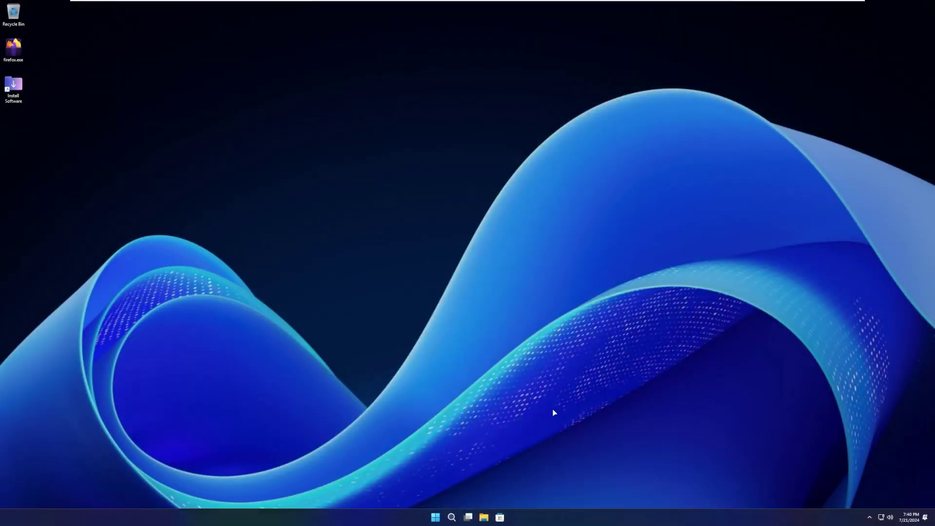
- Glance at the Start panel and hidden tray icons, then launch Install Software from the desktop
left_click(443, 518)
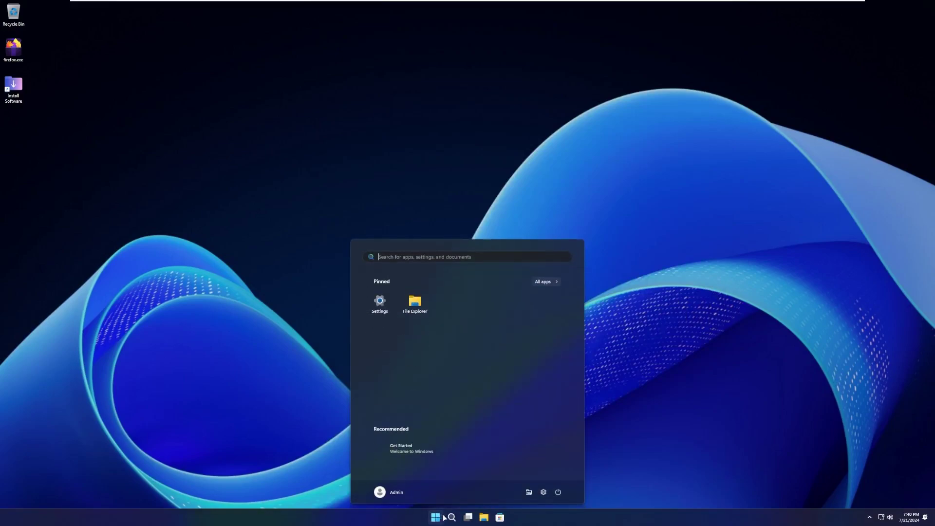
left_click(374, 228)
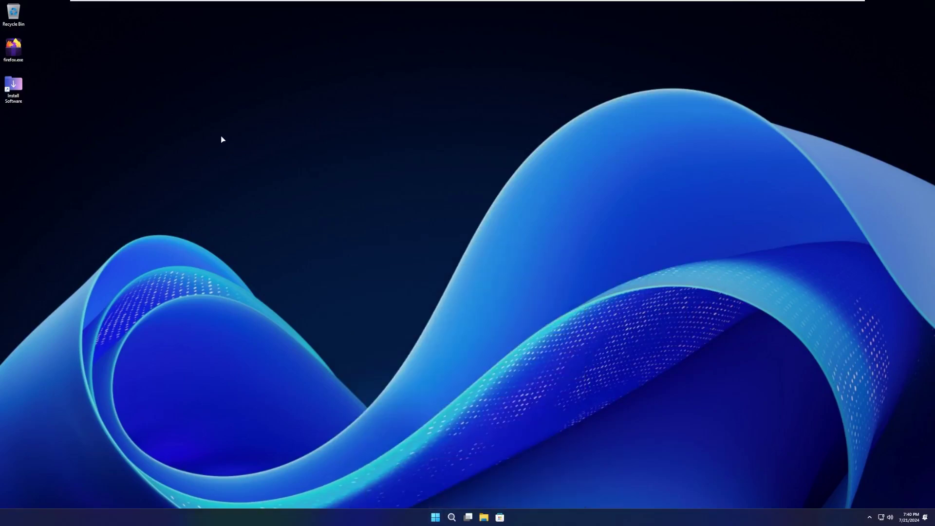
left_click(869, 518)
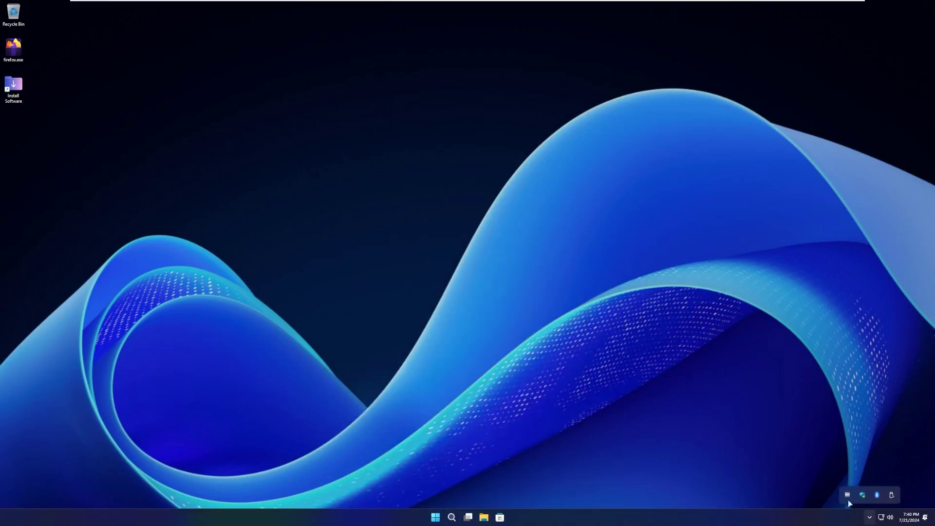
left_click(756, 457)
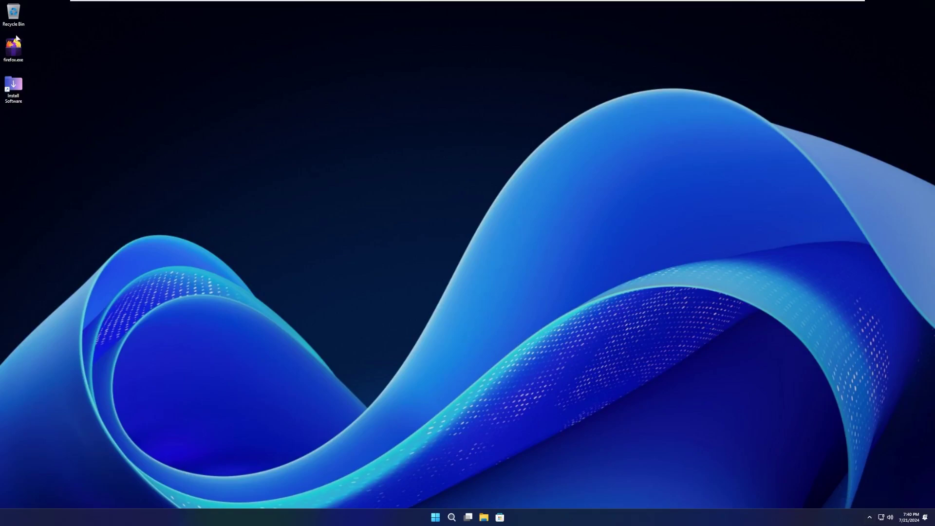
left_click(15, 99)
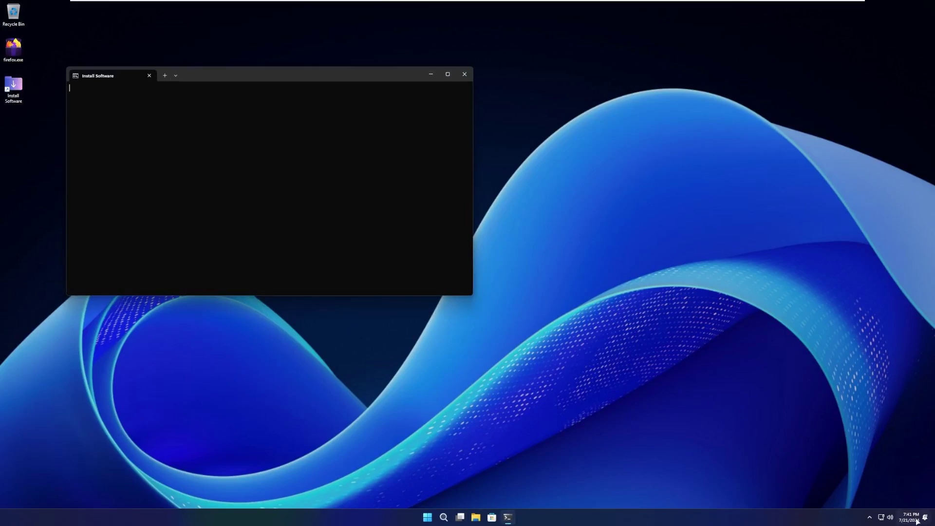
- Check the hidden tray icons and the window overview, then open the Start menu
left_click(872, 518)
left_click(870, 518)
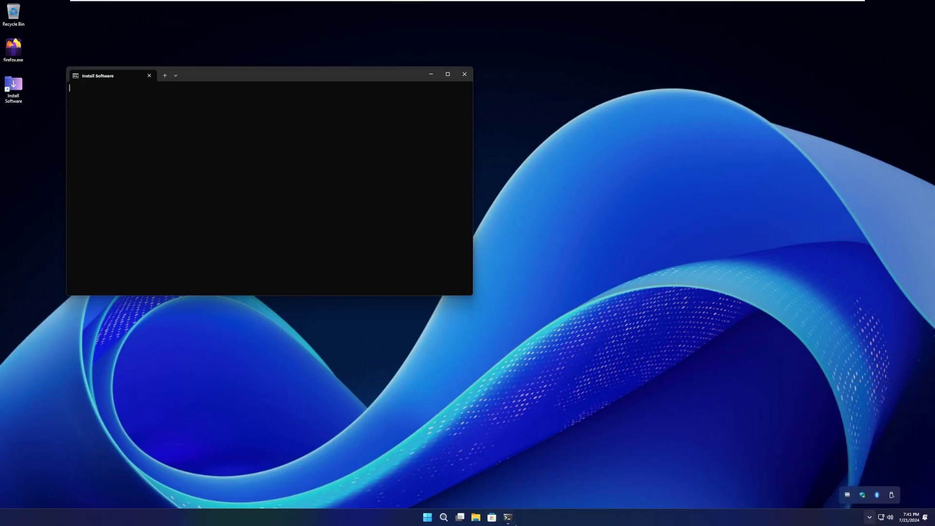
mouse_move(510, 521)
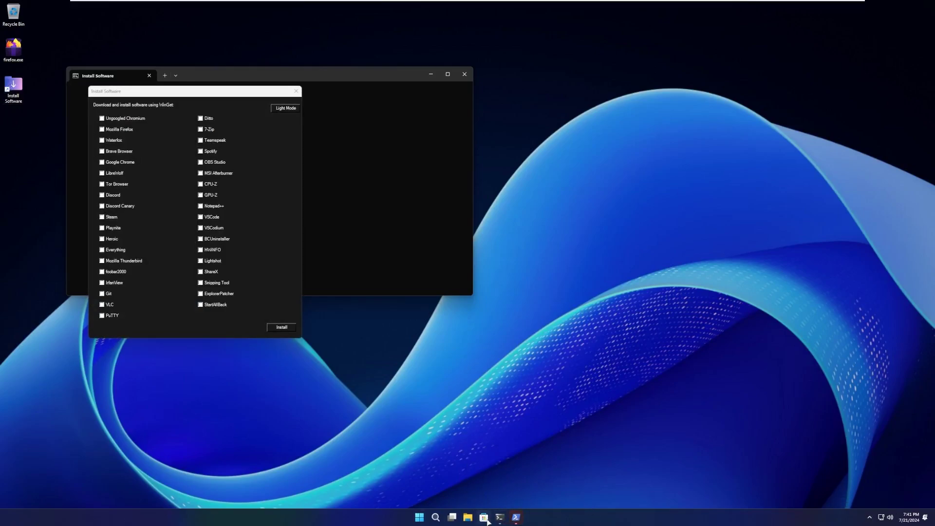
left_click(456, 520)
left_click(451, 520)
left_click(419, 517)
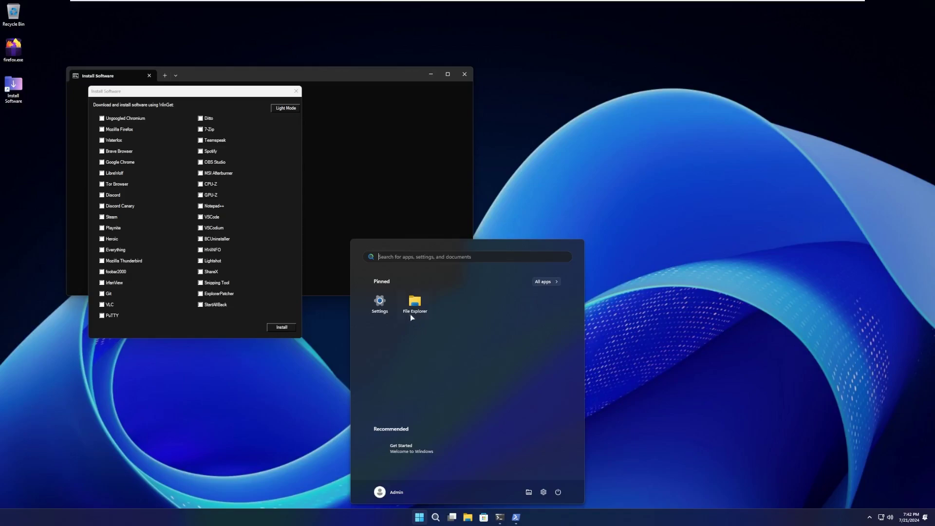
- Show All apps and expand the Accessibility group
left_click(543, 282)
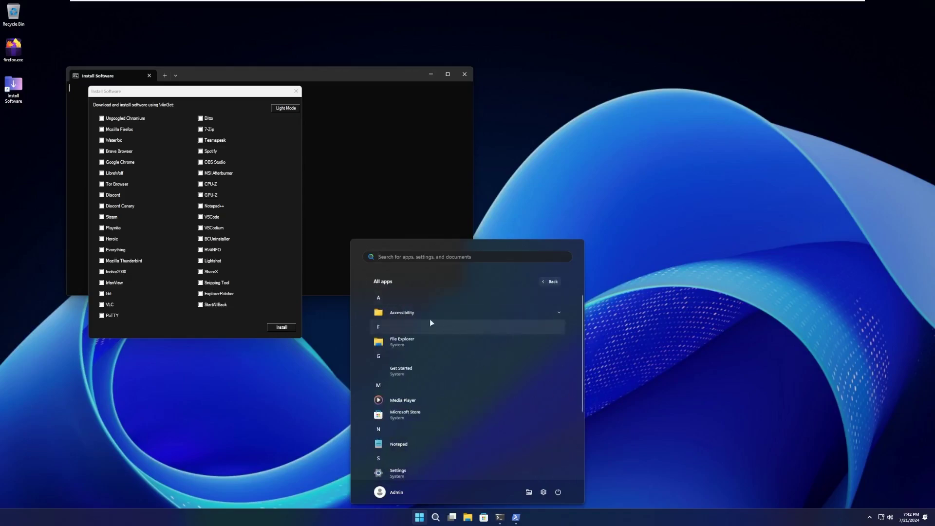
scroll(523, 322, "down", 2)
scroll(488, 334, "up", 2)
left_click(445, 314)
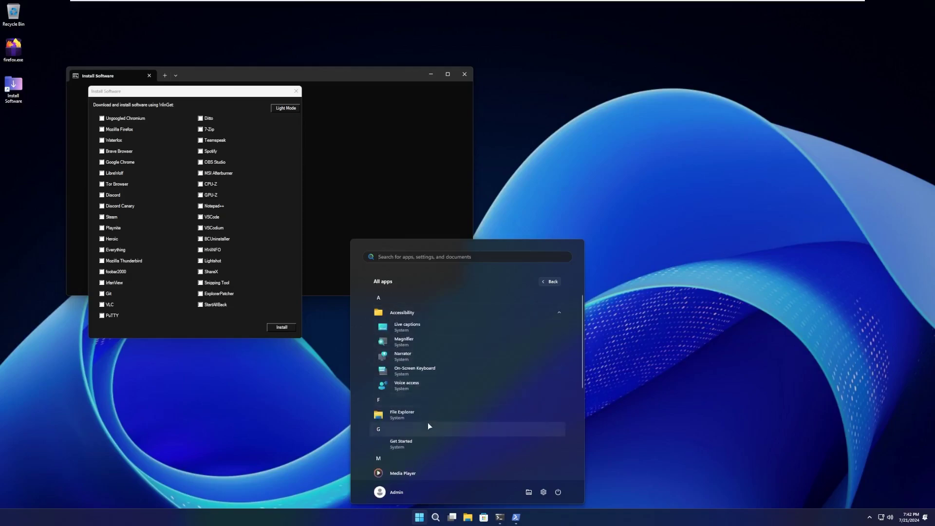
scroll(431, 411, "down", 2)
scroll(431, 413, "down", 1)
- Check the Get Started app's options, scroll the app list, and close Start
right_click(400, 300)
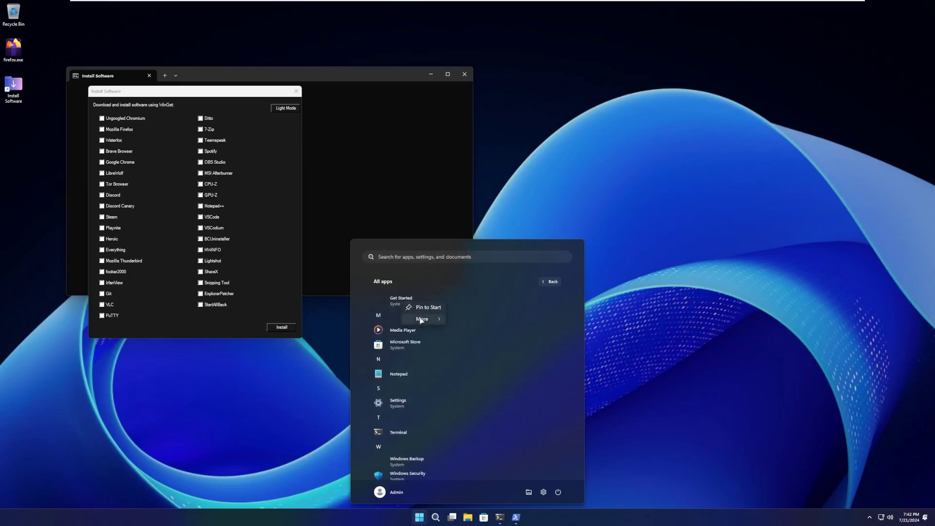
mouse_move(432, 320)
left_click(366, 277)
scroll(389, 309, "up", 1)
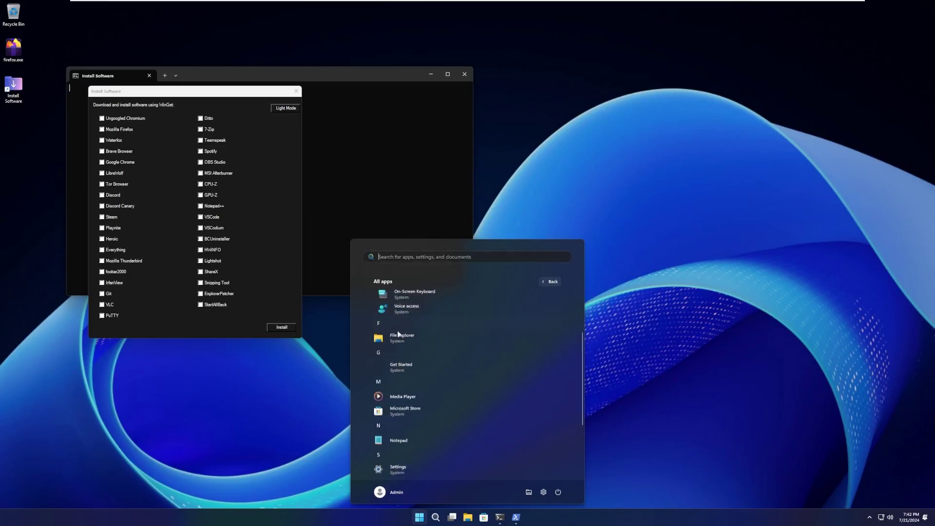
scroll(408, 357, "down", 1)
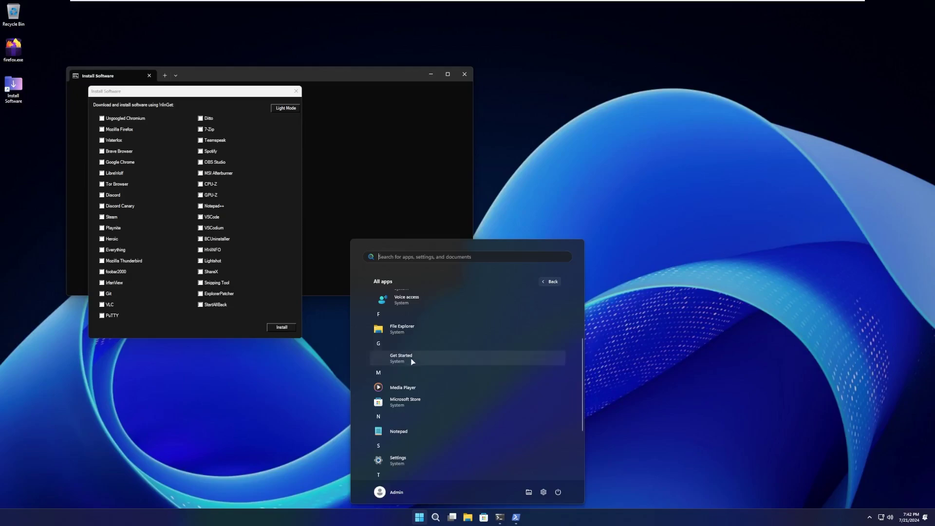
scroll(422, 310, "down", 3)
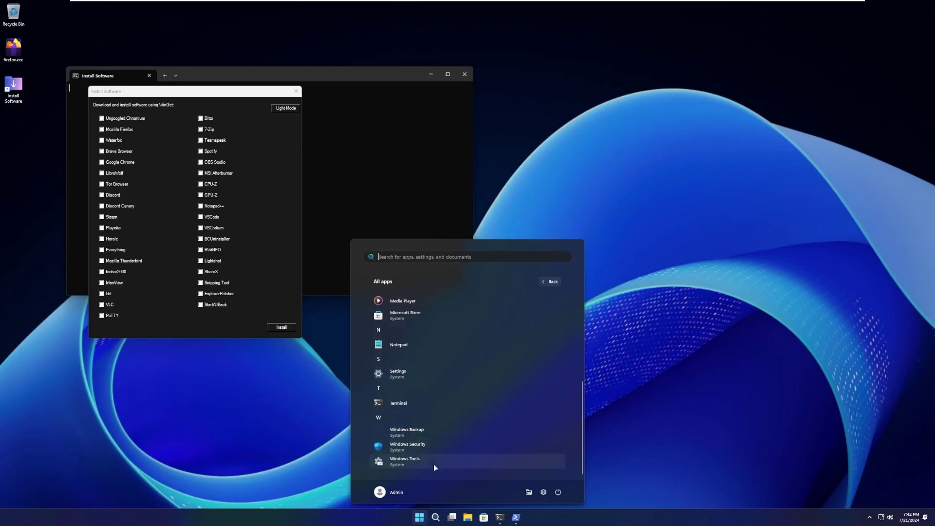
left_click(248, 378)
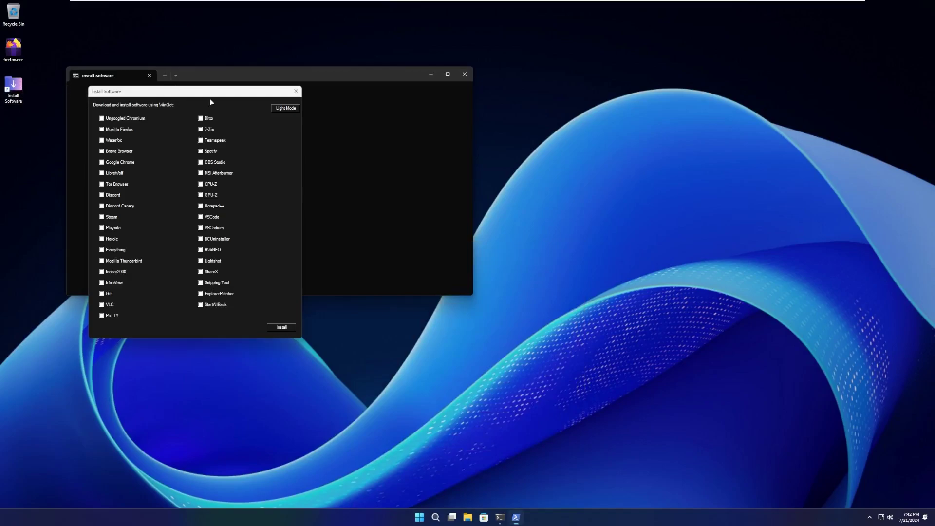
- Move the package picker, tick Ungoogled Chromium, and switch to Light Mode
left_click_drag(222, 93, 355, 112)
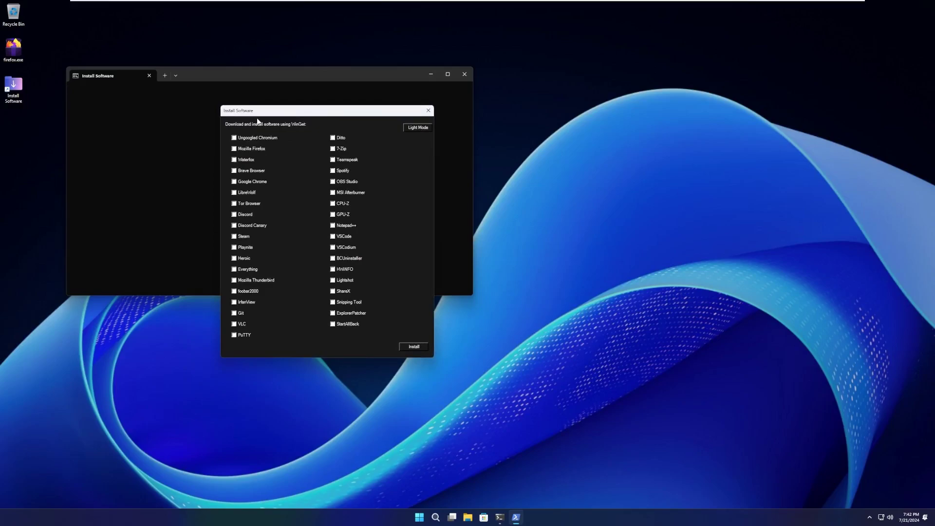
left_click(256, 138)
left_click(414, 128)
- Try Install, acknowledge the no-package-selected warning, and close the Install Software tool
left_click(414, 347)
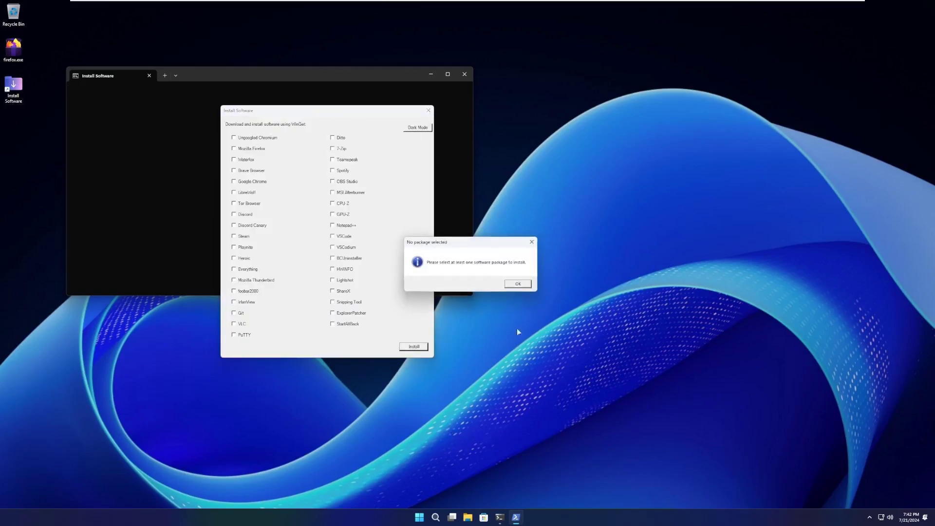
left_click(517, 282)
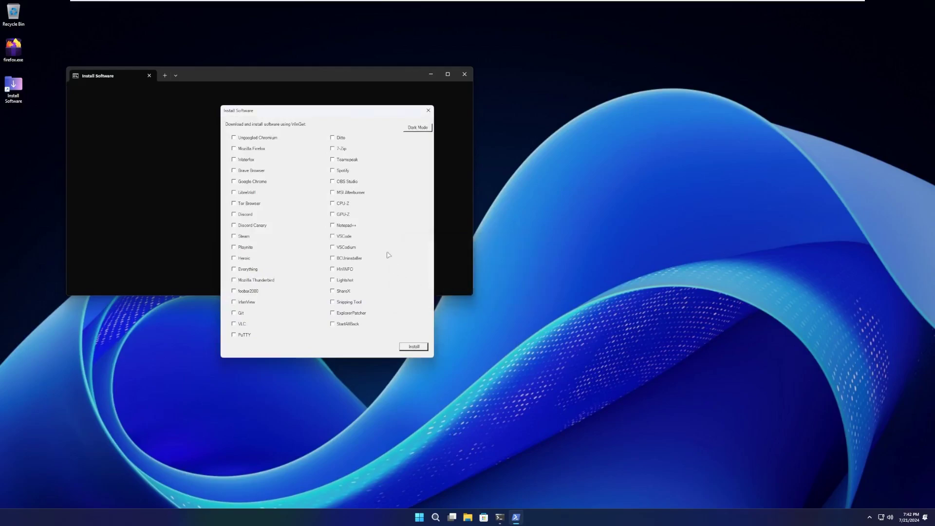
left_click(428, 110)
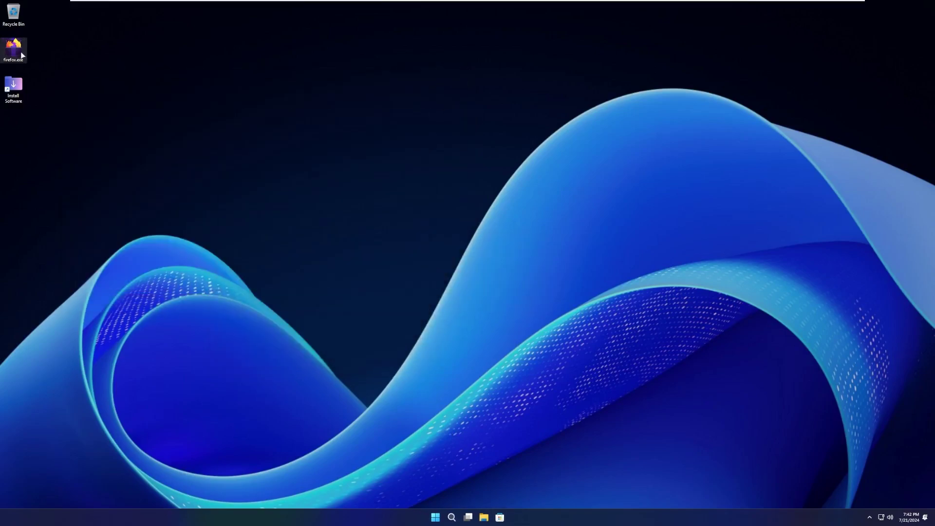
- Run firefox.exe, approve it in User Account Control, and open the Recycle Bin
left_click(22, 56)
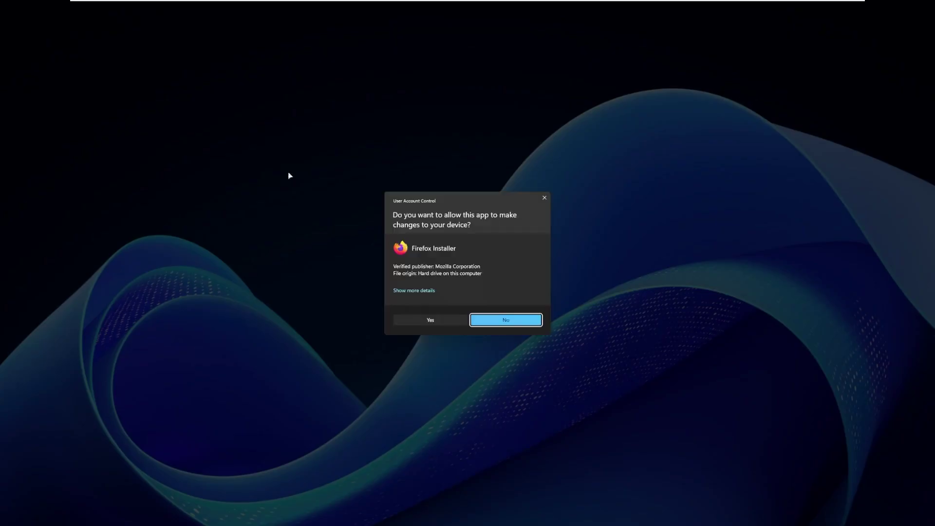
left_click(438, 321)
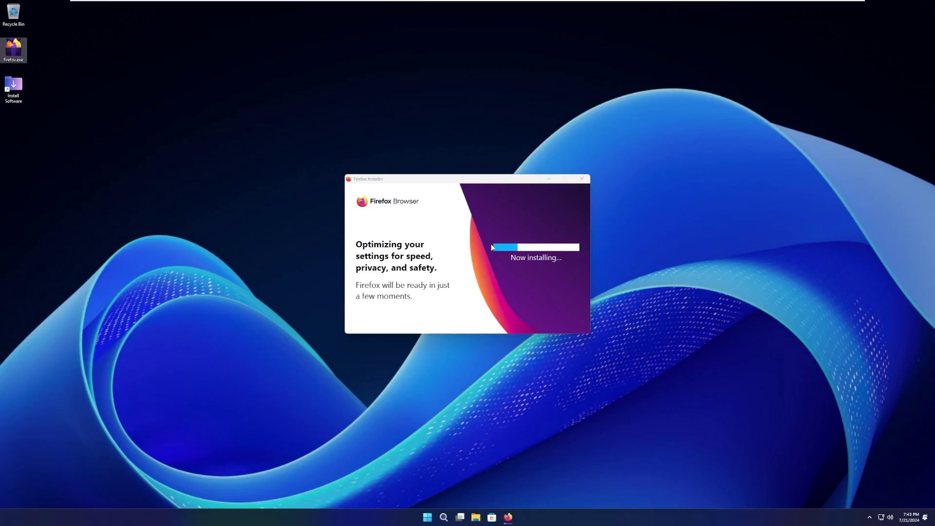
double_click(14, 14)
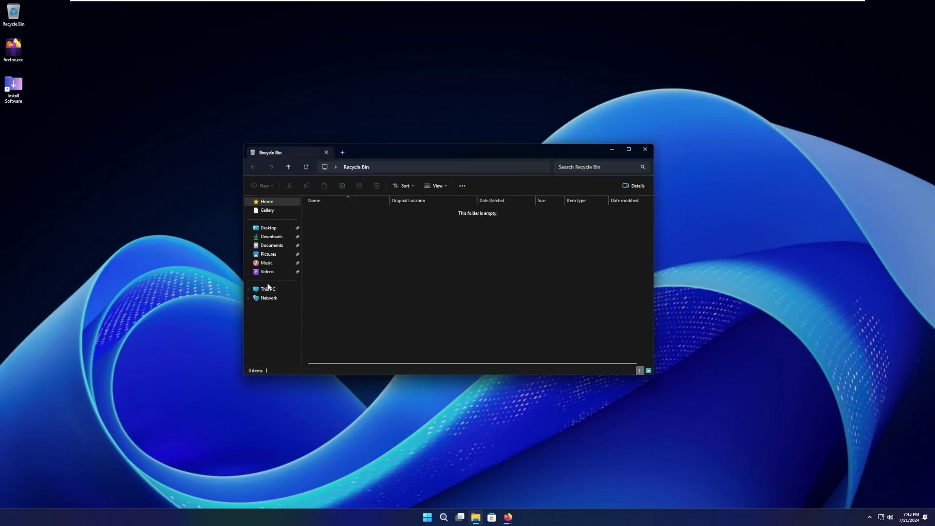
- Close Recycle Bin and Firefox, open File Explorer on Gallery, and maximize it
left_click(645, 149)
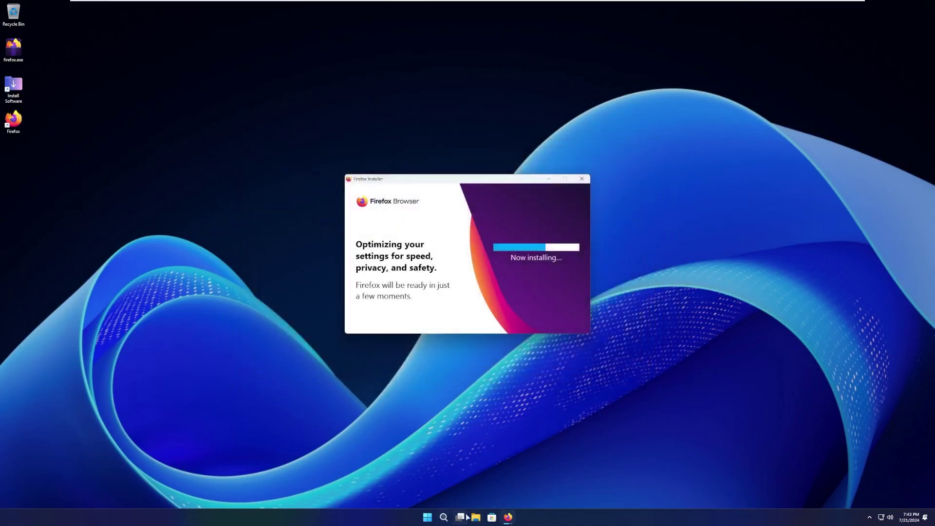
key("super+e")
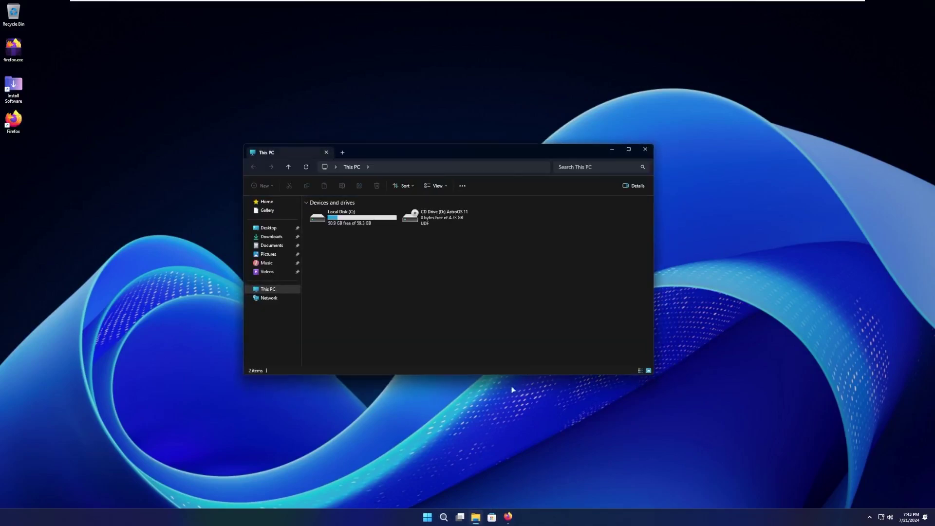
left_click_drag(415, 151, 417, 151)
left_click(463, 9)
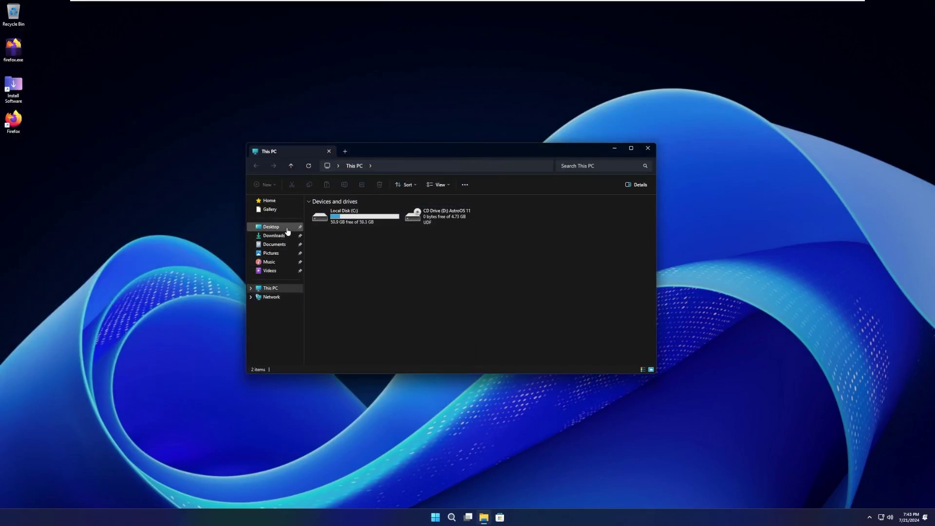
left_click(264, 211)
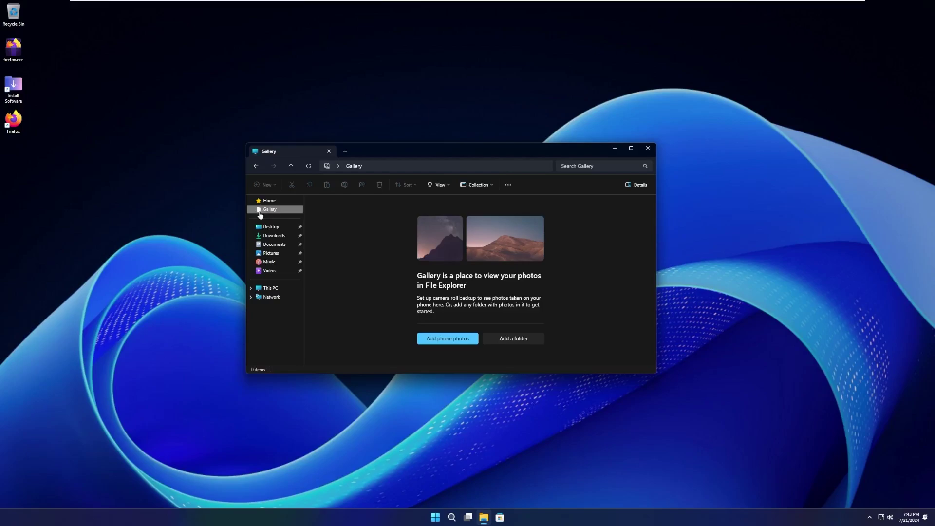
left_click_drag(473, 147, 446, 1)
- Run winver to see Version 24H2, restore Explorer's size, and close About Windows
left_click(456, 516)
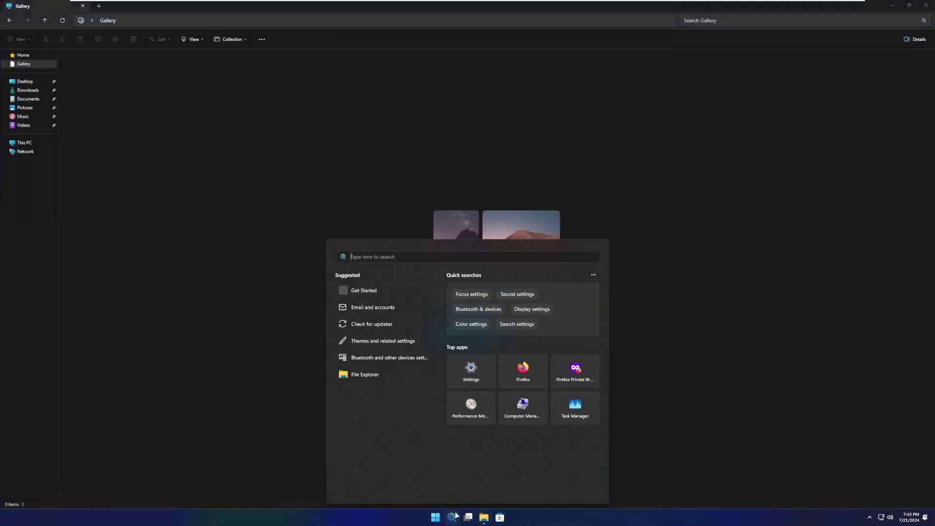
type("winver")
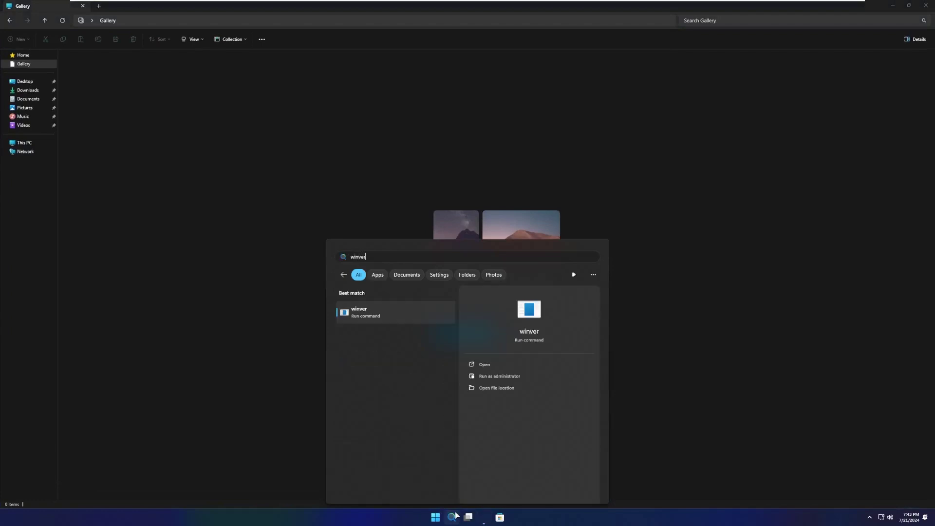
key("Return")
key("super+Down")
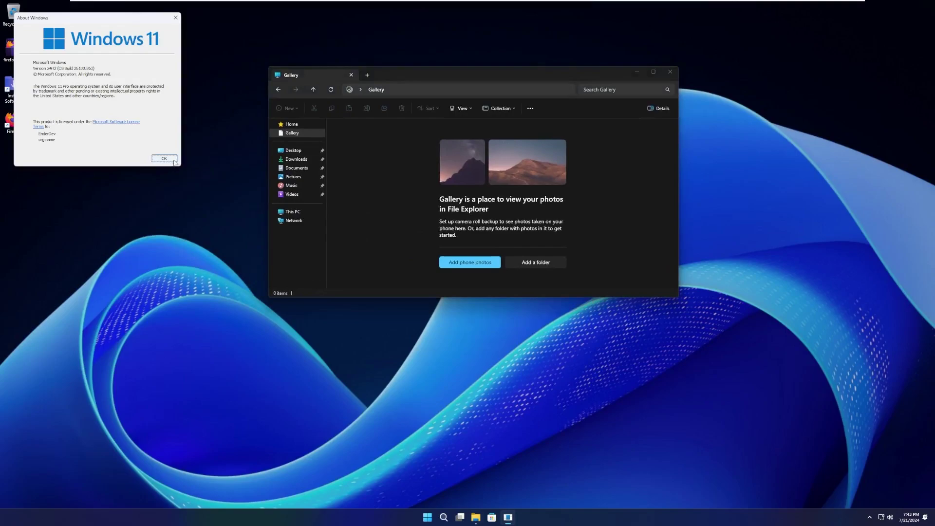
left_click_drag(175, 162, 203, 226)
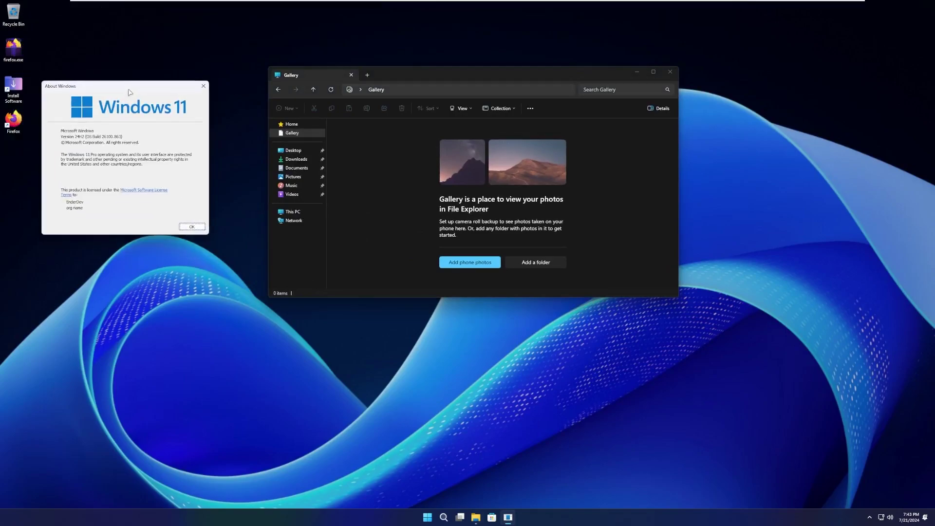
left_click(199, 227)
- Browse This PC, Gallery and Desktop in Explorer, then launch and close Firefox
left_click(294, 213)
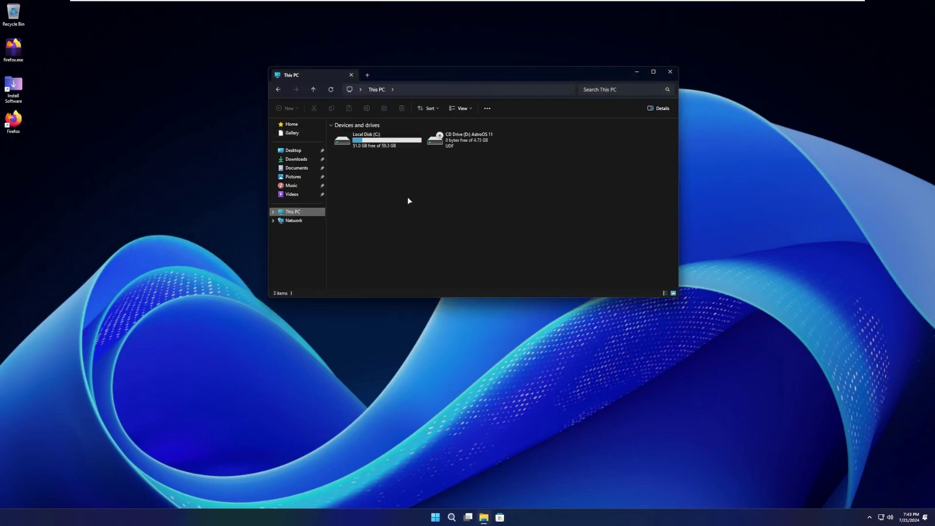
left_click(302, 135)
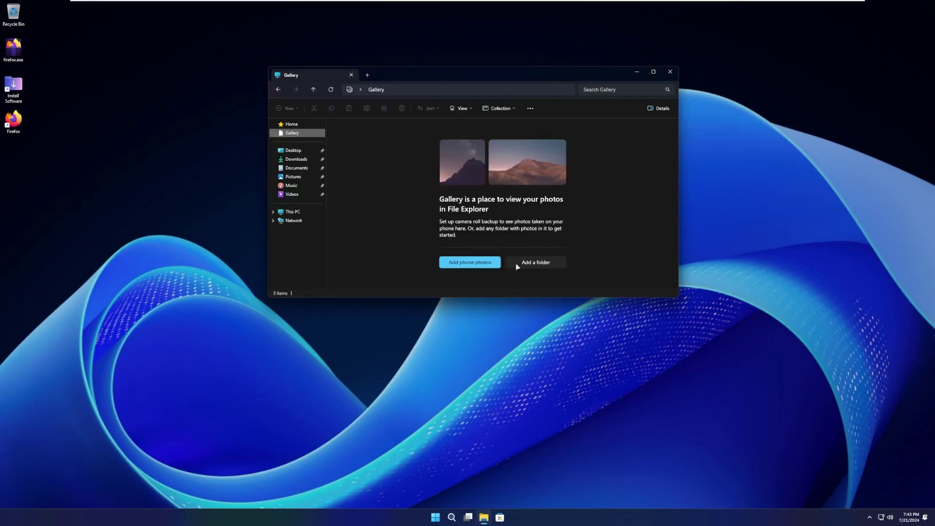
right_click(464, 183)
left_click(360, 167)
left_click(294, 151)
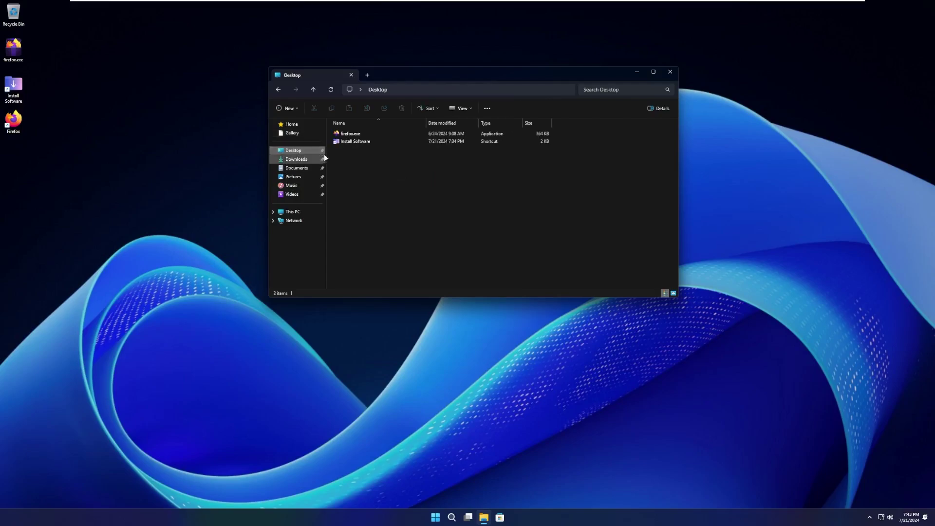
left_click(301, 214)
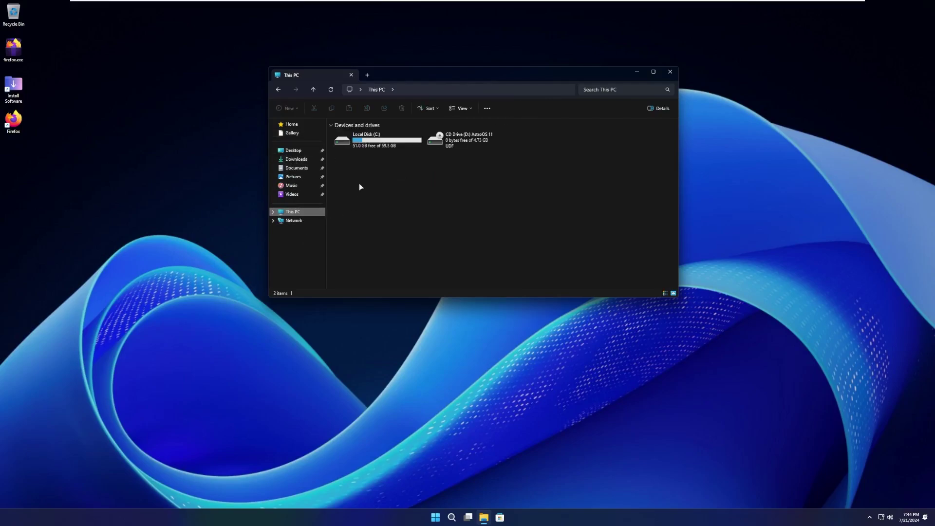
double_click(13, 120)
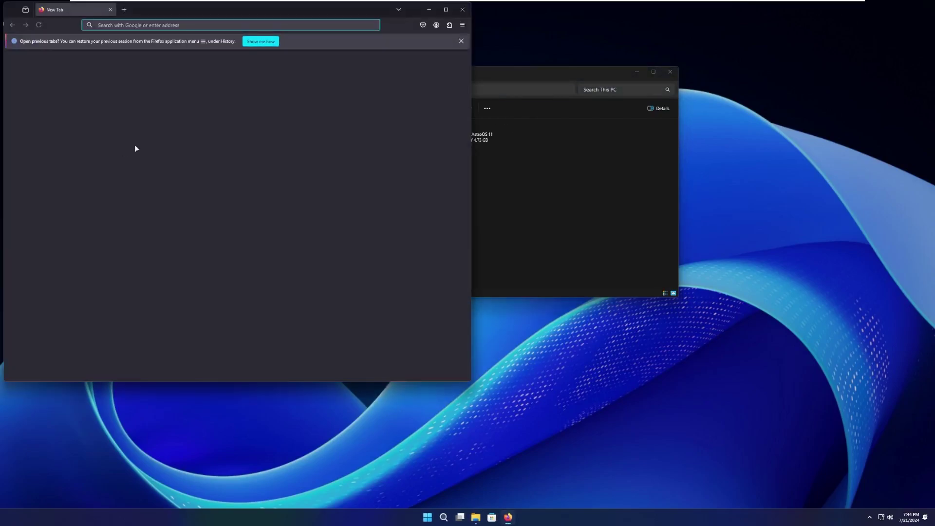
left_click(463, 9)
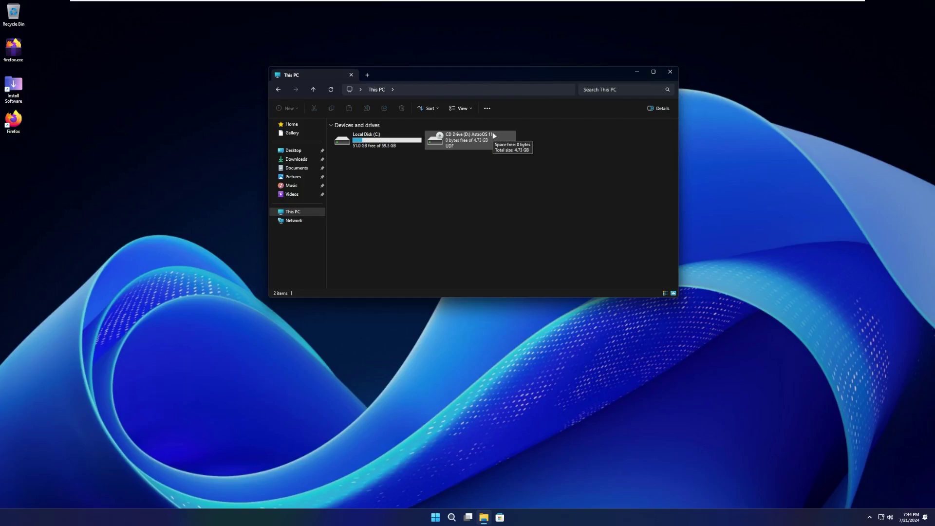
- Run winver to show the Windows version, then dismiss the About Windows dialog
key("alt+F4")
left_click(452, 517)
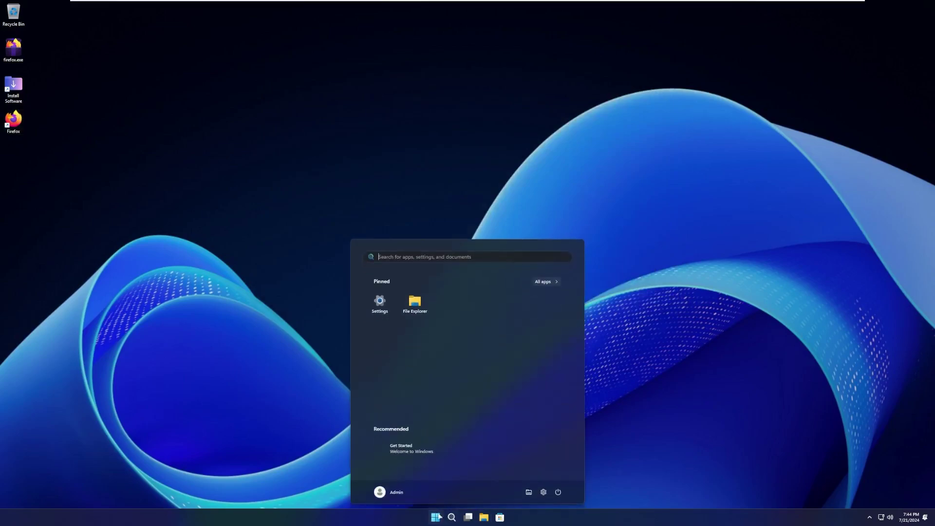
type("winver")
key("Return")
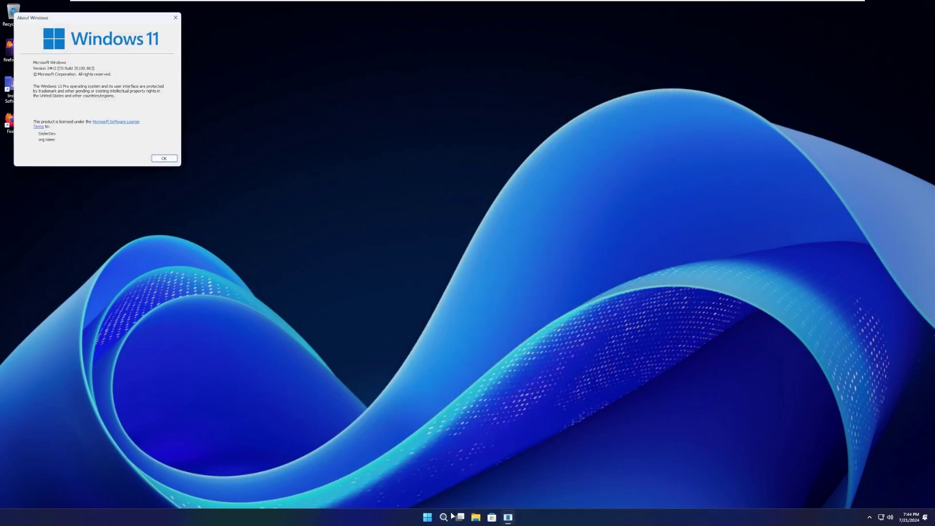
left_click_drag(89, 21, 326, 86)
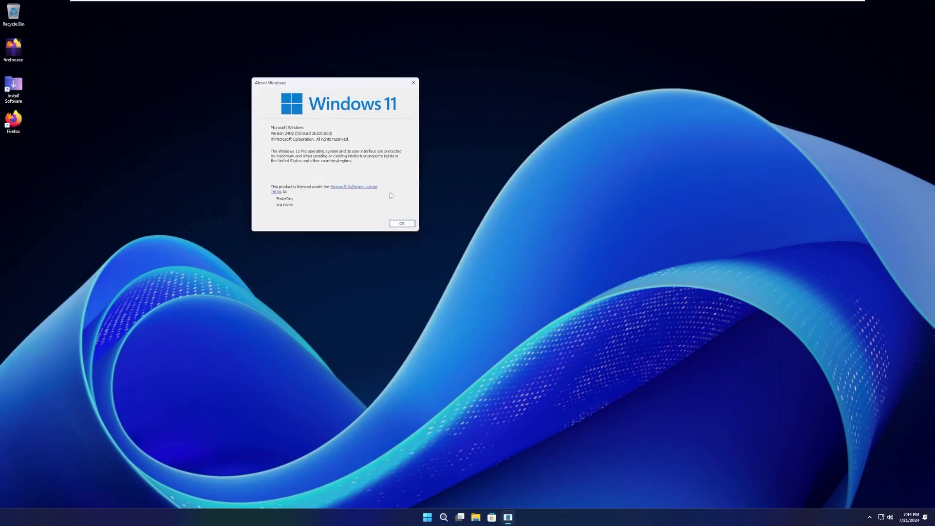
left_click(402, 223)
- Check Windows Update in Settings, leaving five available updates queued for download
left_click(436, 517)
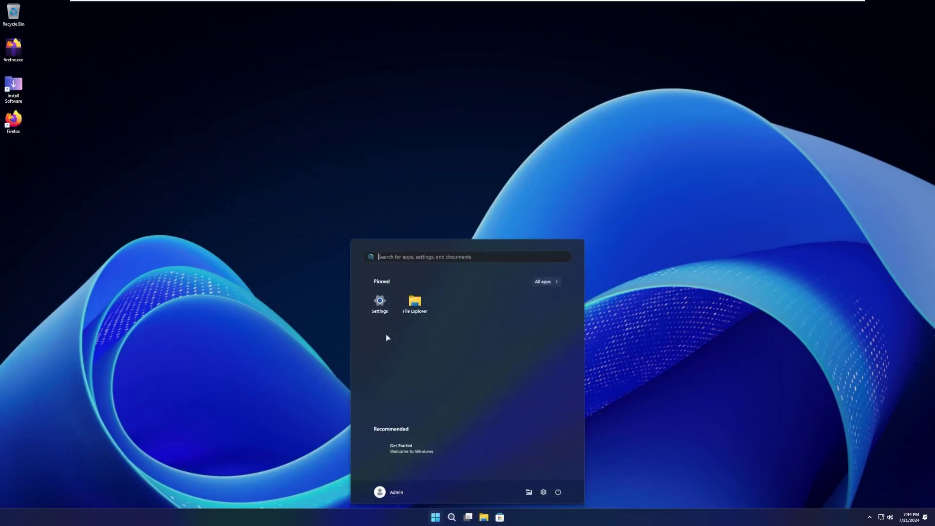
left_click(382, 310)
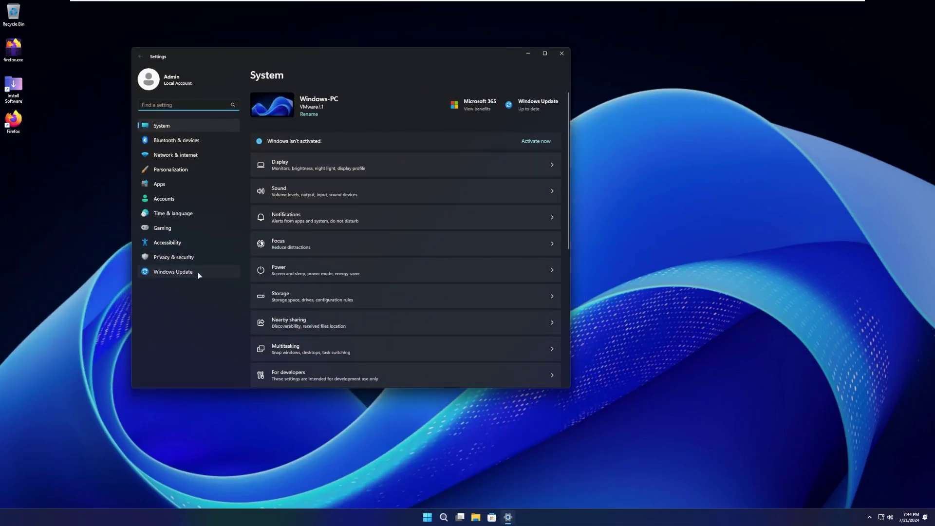
left_click(197, 272)
left_click(530, 111)
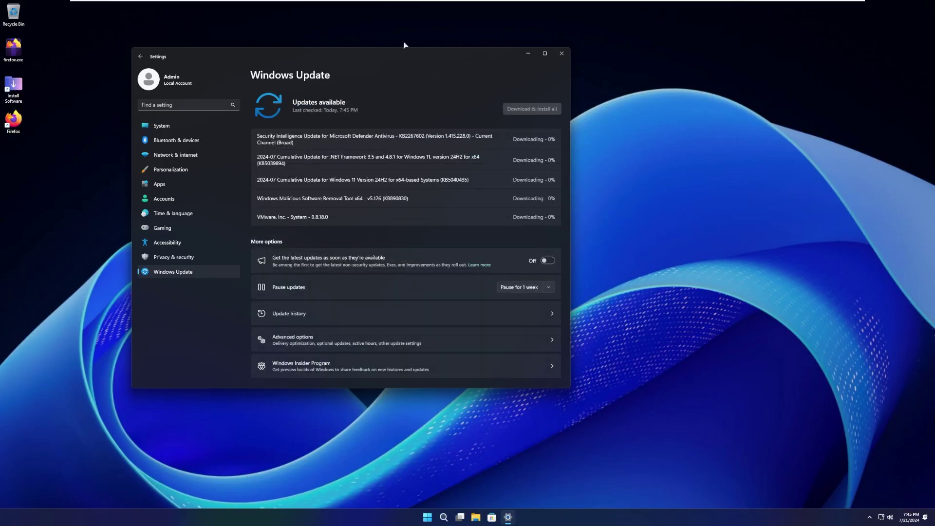
left_click_drag(385, 54, 420, 59)
- Close Settings, then browse Local Disk (C:) and its Users folder in File Explorer
left_click(596, 59)
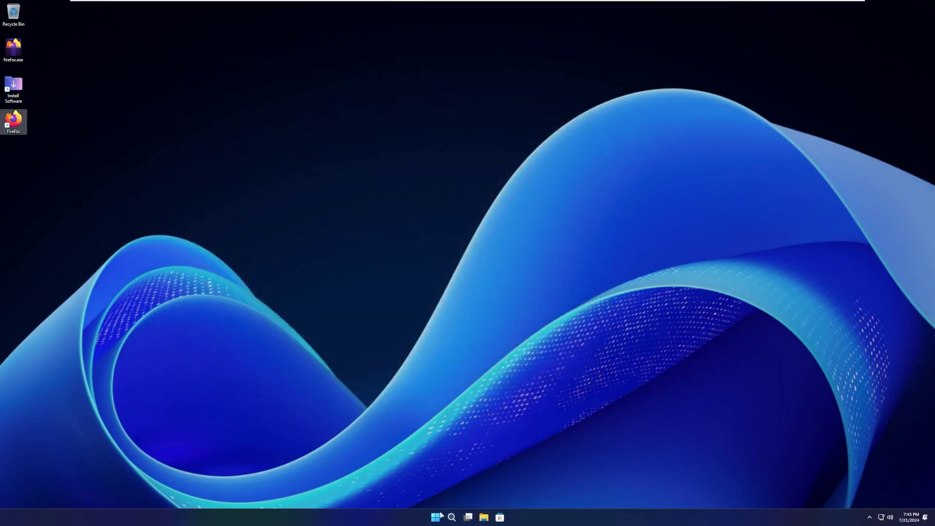
left_click(483, 518)
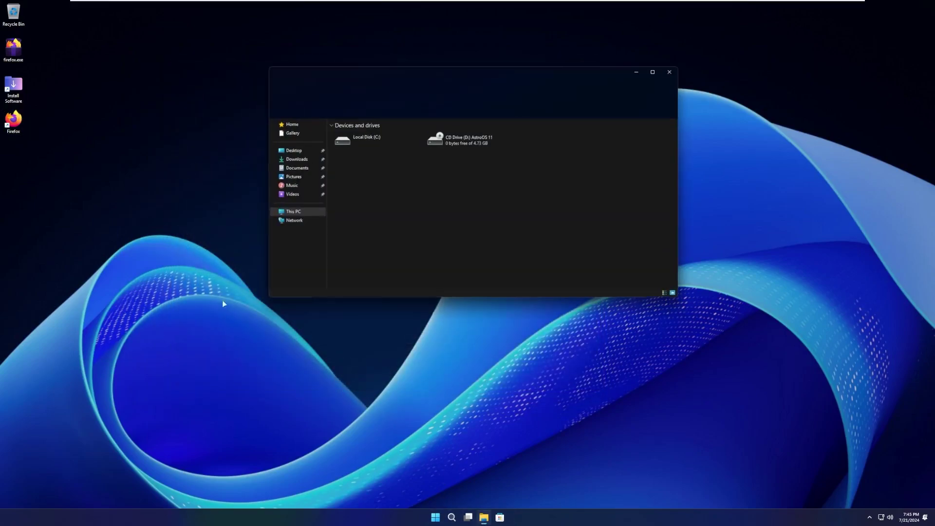
double_click(379, 146)
double_click(378, 157)
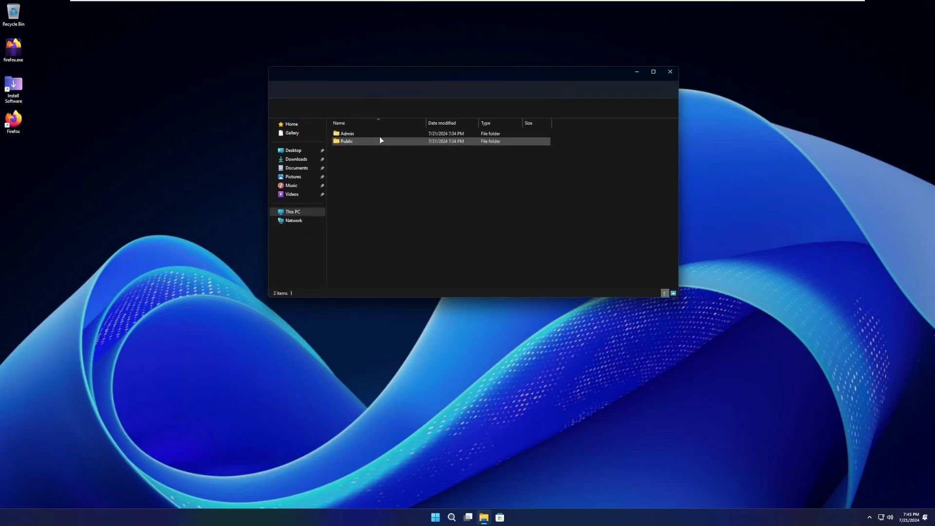
left_click(284, 93)
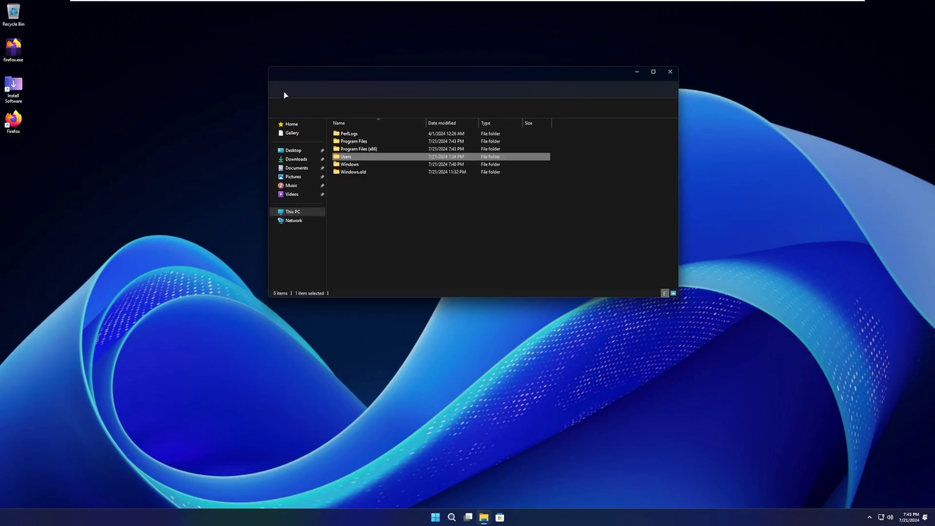
- Look through the Windows folder and the empty Windows.old folder, revisit C:, then close Explorer
double_click(389, 165)
scroll(380, 161, "down", 20)
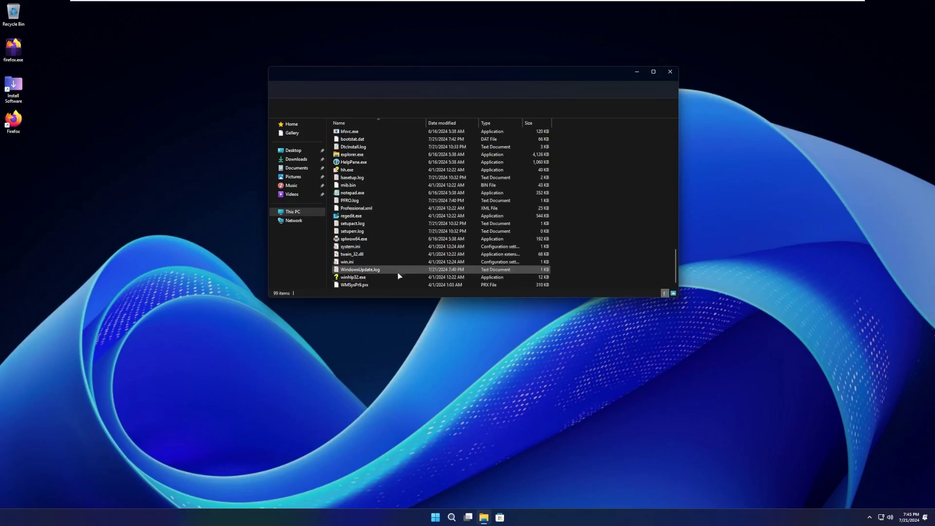
left_click(284, 91)
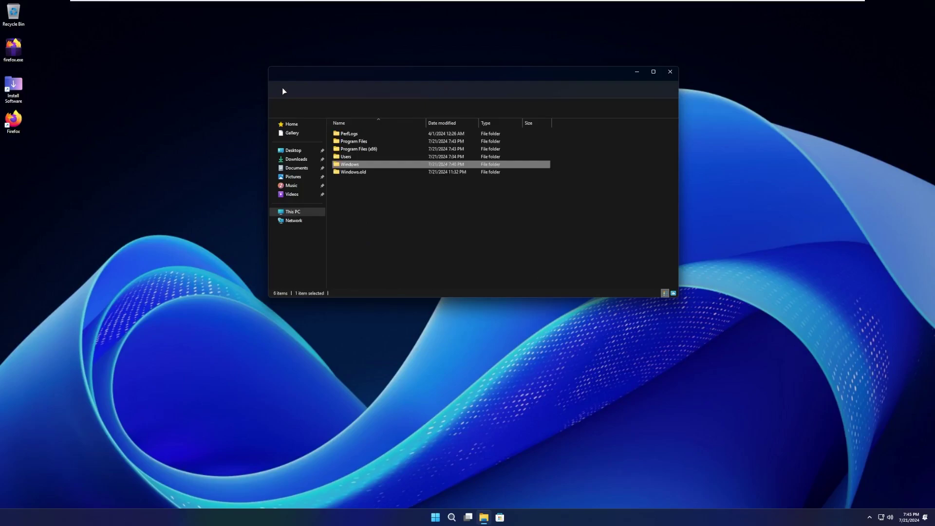
double_click(400, 171)
left_click(670, 71)
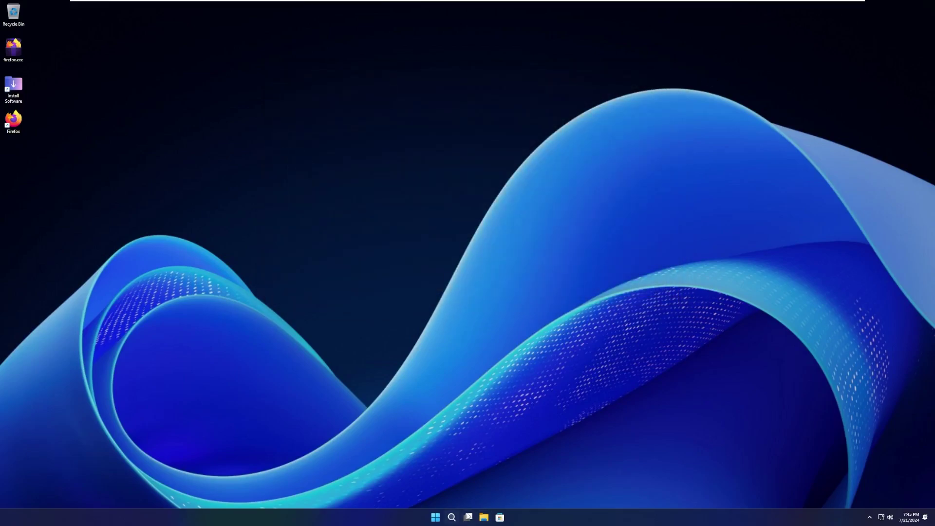
left_click(484, 518)
double_click(360, 146)
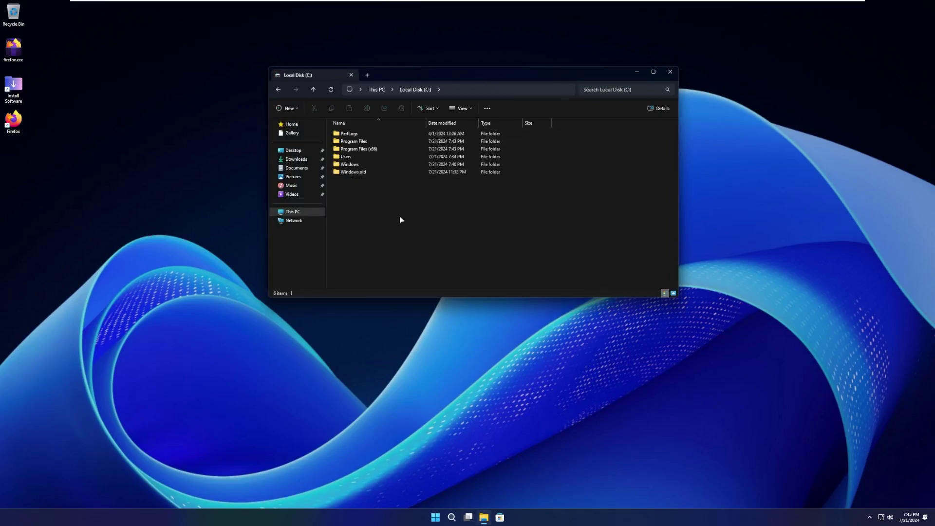
left_click(670, 72)
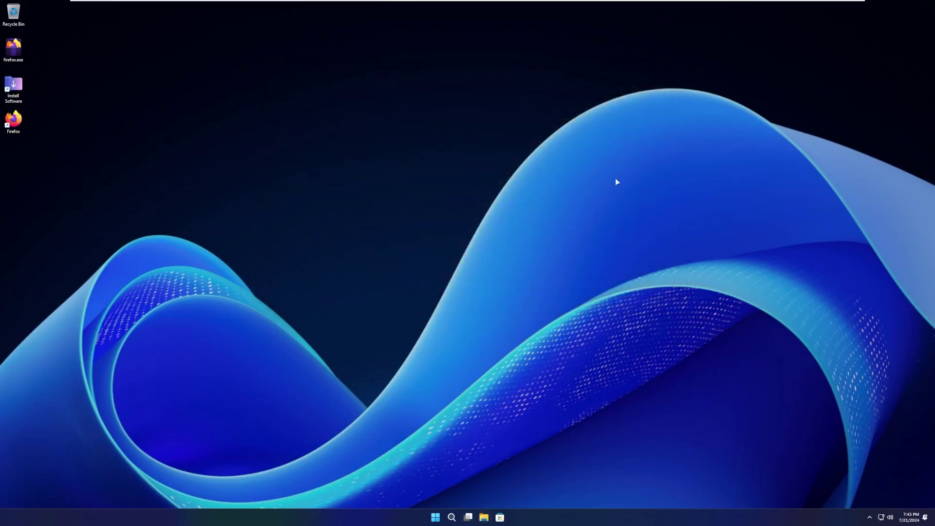
- Launch Task Manager from the taskbar and view CPU, then Memory performance (2.2 GB of 8.0 GB used)
right_click(565, 518)
left_click(583, 492)
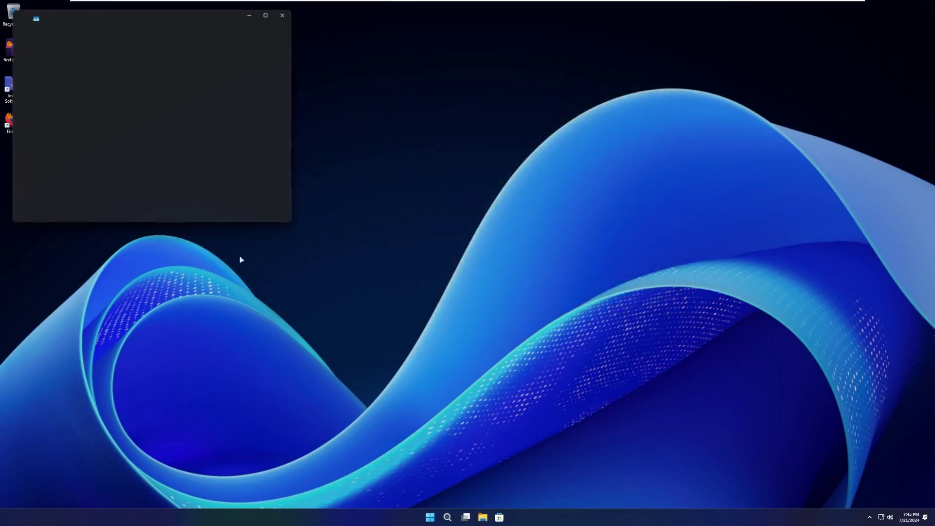
left_click_drag(71, 17, 205, 69)
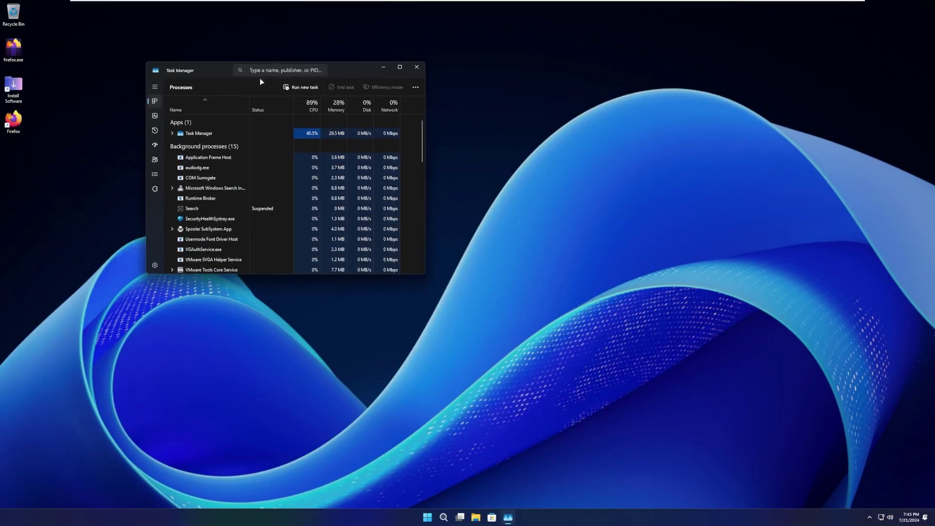
left_click_drag(266, 84, 324, 102)
left_click(214, 133)
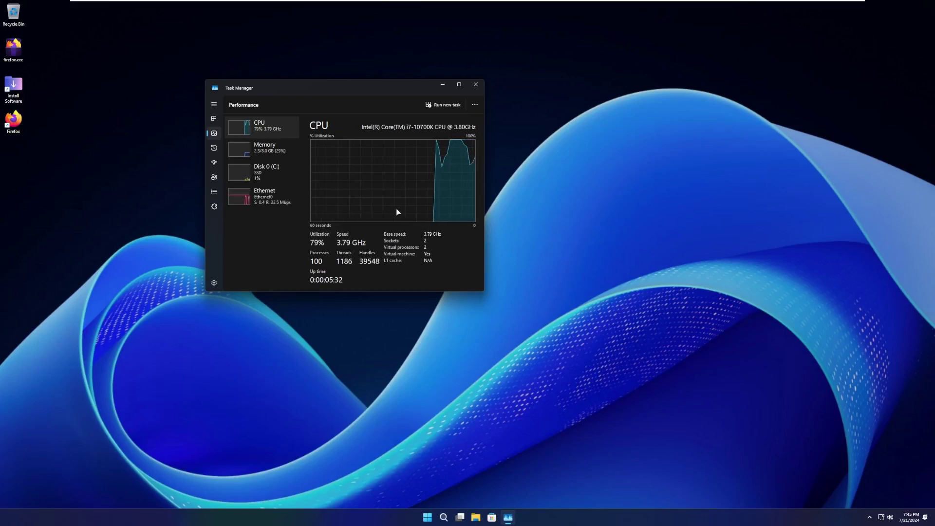
left_click(259, 148)
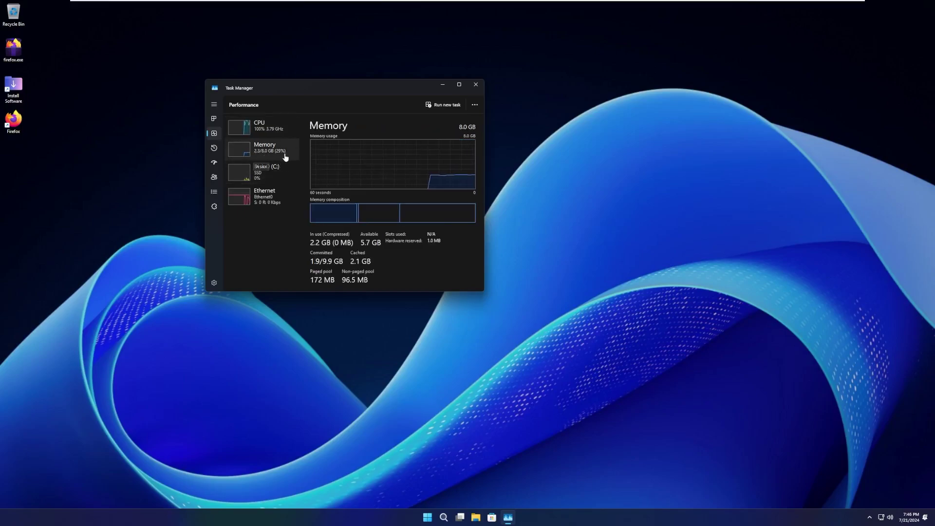
- Close Task Manager, search 'windows defender' to open Windows Security, review its all-clear overview, and close it
left_click(476, 84)
left_click(451, 519)
type("winder")
key("ctrl+a")
type("windows def")
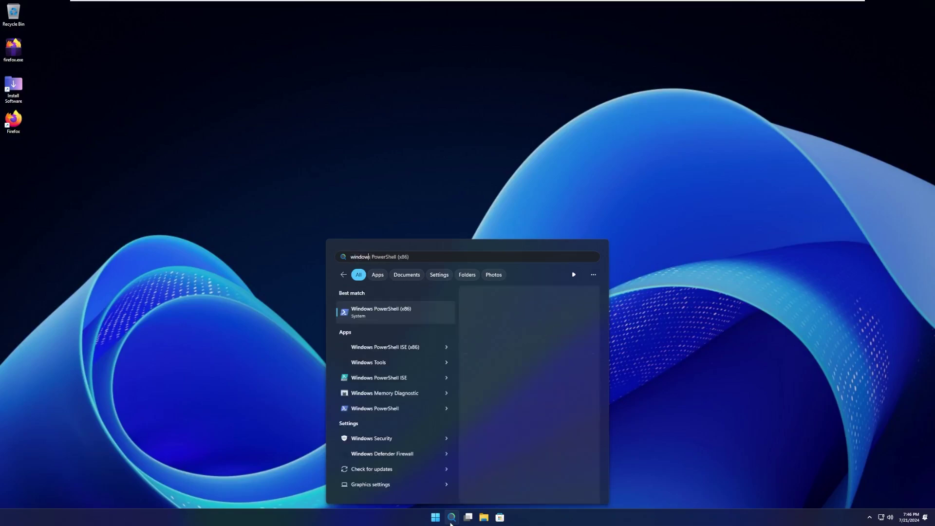
type("ende")
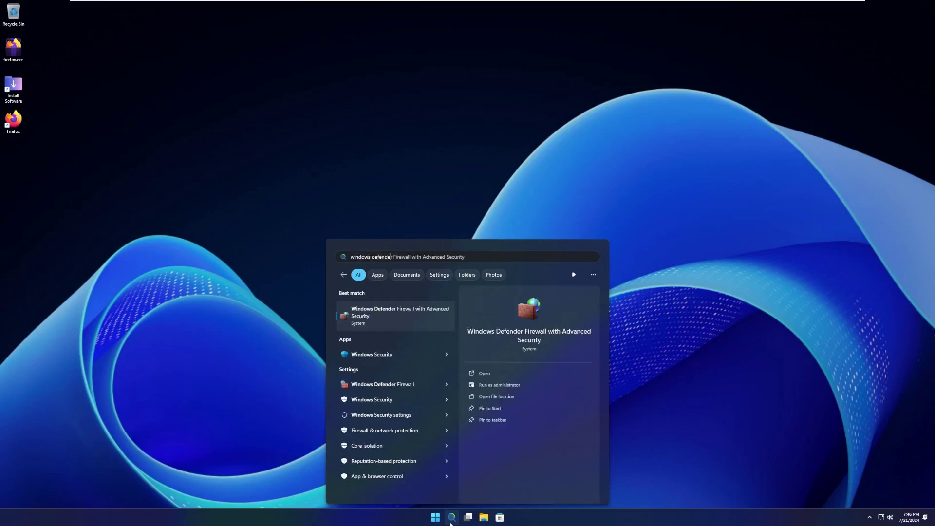
key("Down")
key("Return")
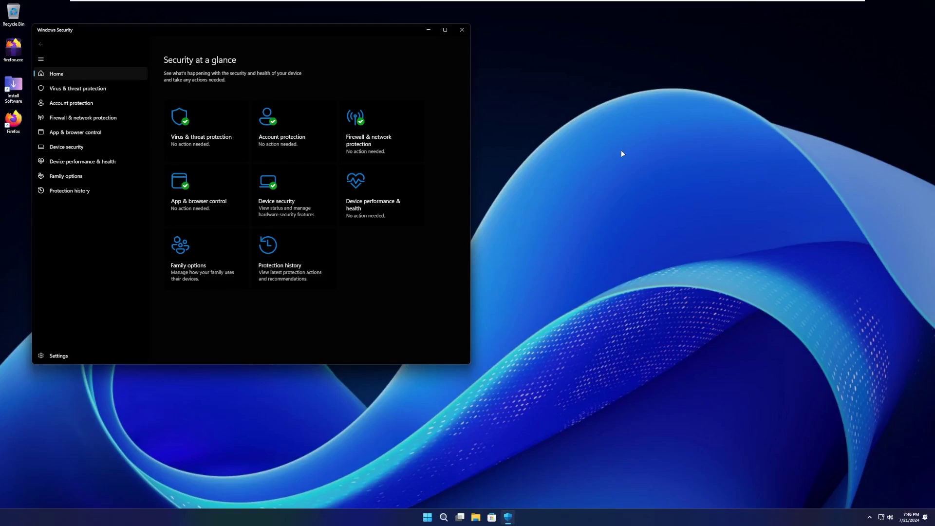
left_click(463, 30)
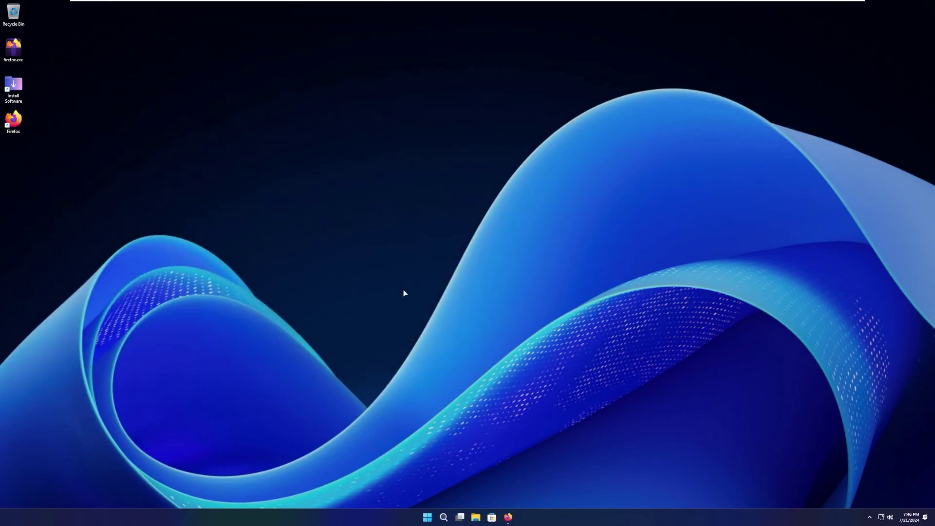